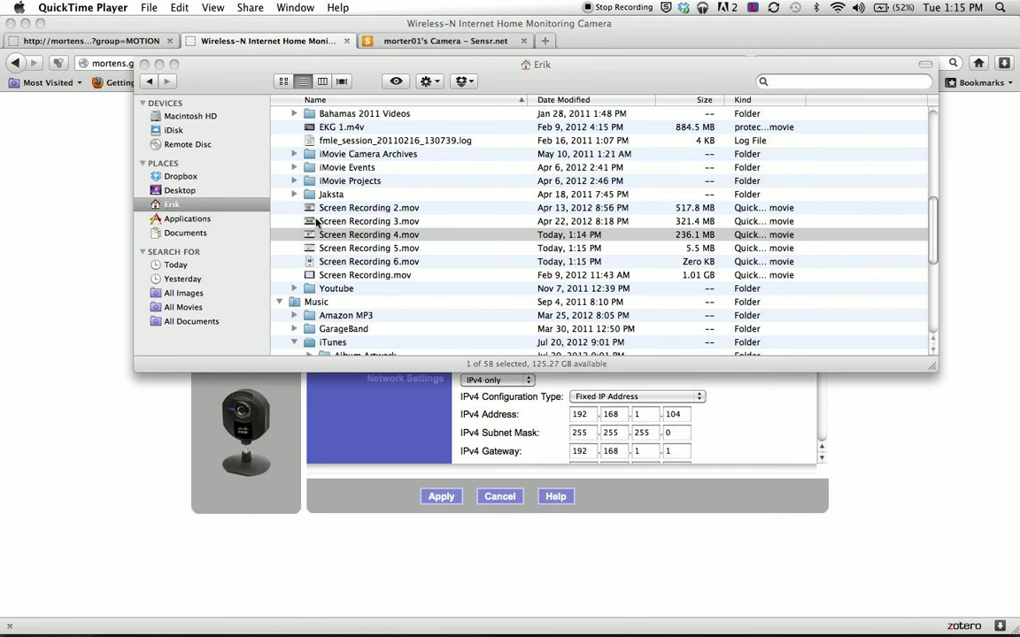
Minimise the Finder recordings window to reveal the Lake Cam Basic Settings page.
{"action": "left_click", "coordinate": [159, 66]}
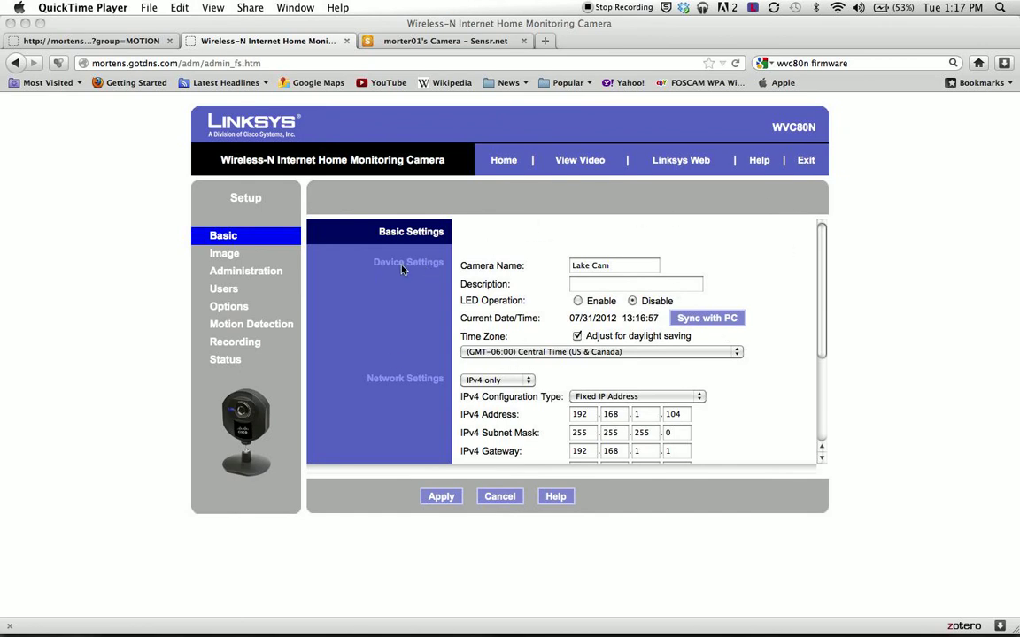
Read firmware v1.0.01 build 00 under Administration, return to Basic, and close the Sensr.net tab.
{"action": "left_click", "coordinate": [350, 246]}
{"action": "left_click", "coordinate": [261, 277]}
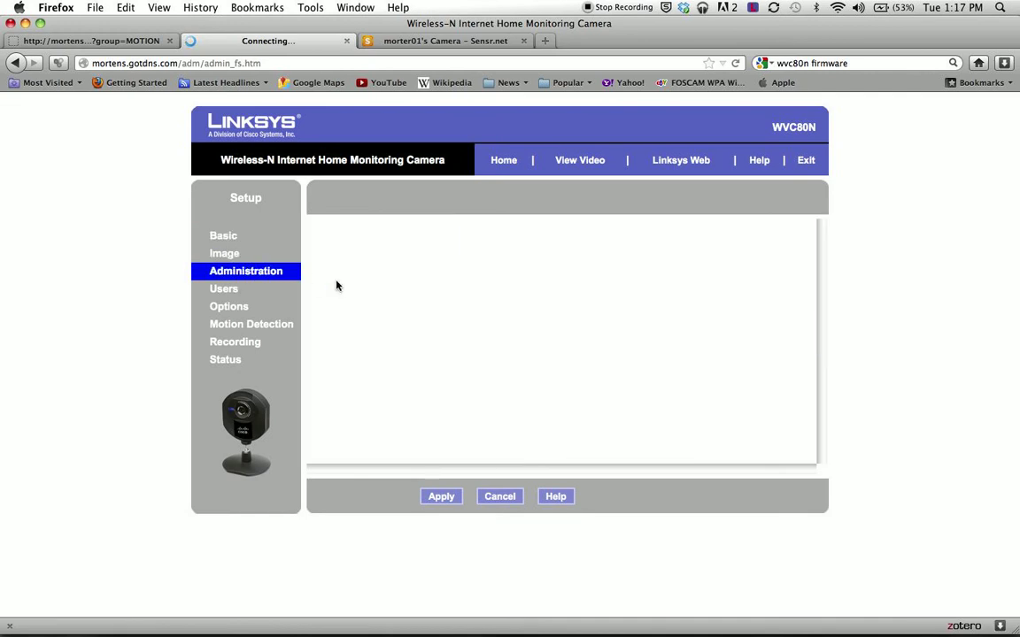
{"action": "scroll", "coordinate": [479, 310], "scroll_direction": "down", "scroll_amount": 1}
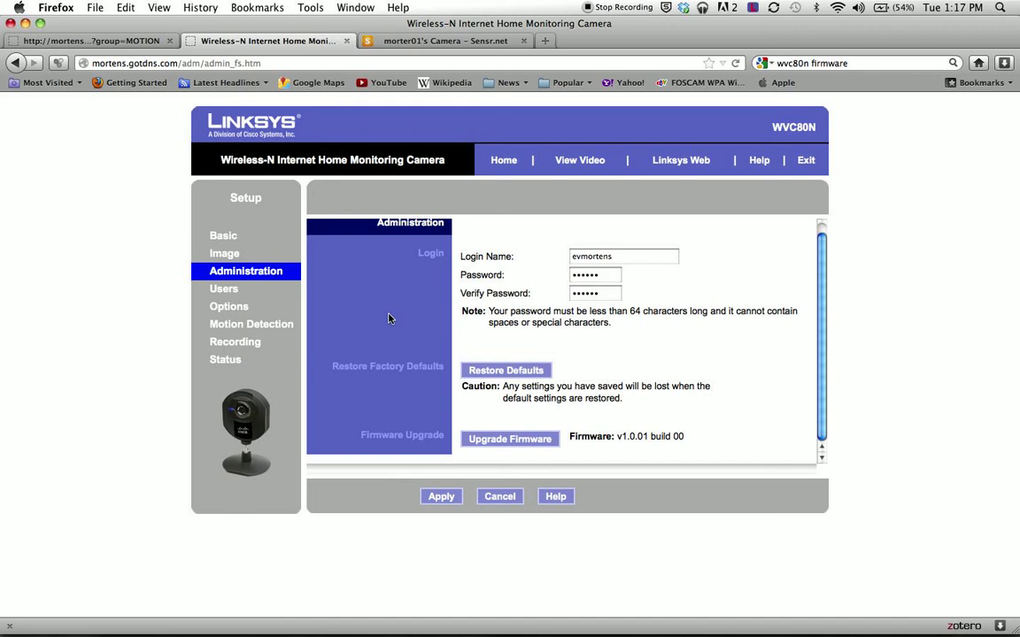
{"action": "left_click", "coordinate": [221, 235]}
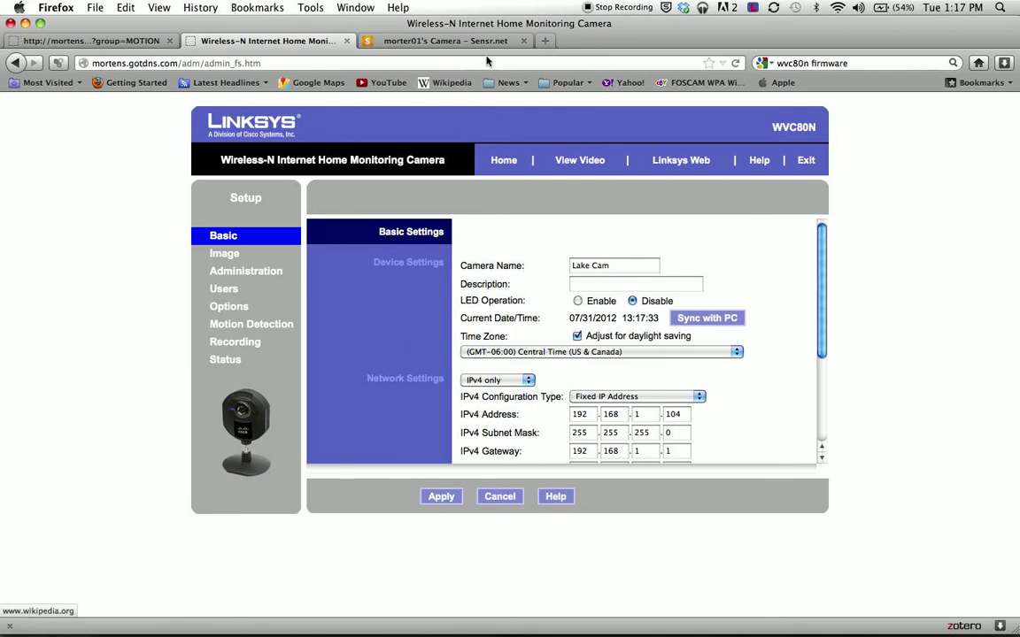
{"action": "left_click", "coordinate": [523, 41]}
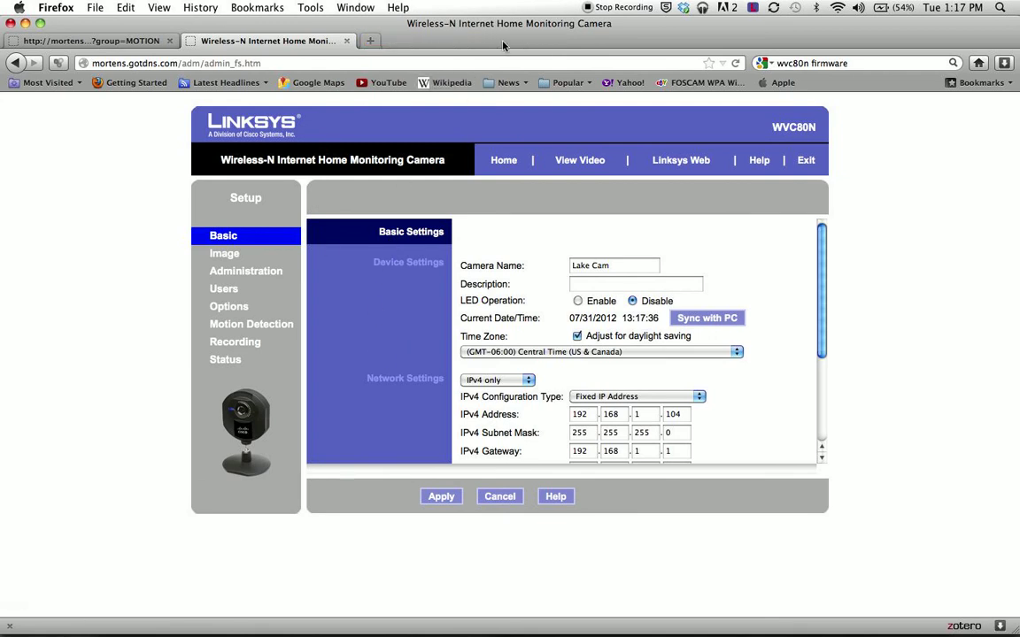
Load sensr.net in a new tab, showing the signed-in account with one camera.
{"action": "left_click", "coordinate": [371, 44]}
{"action": "type", "text": "sensr."}
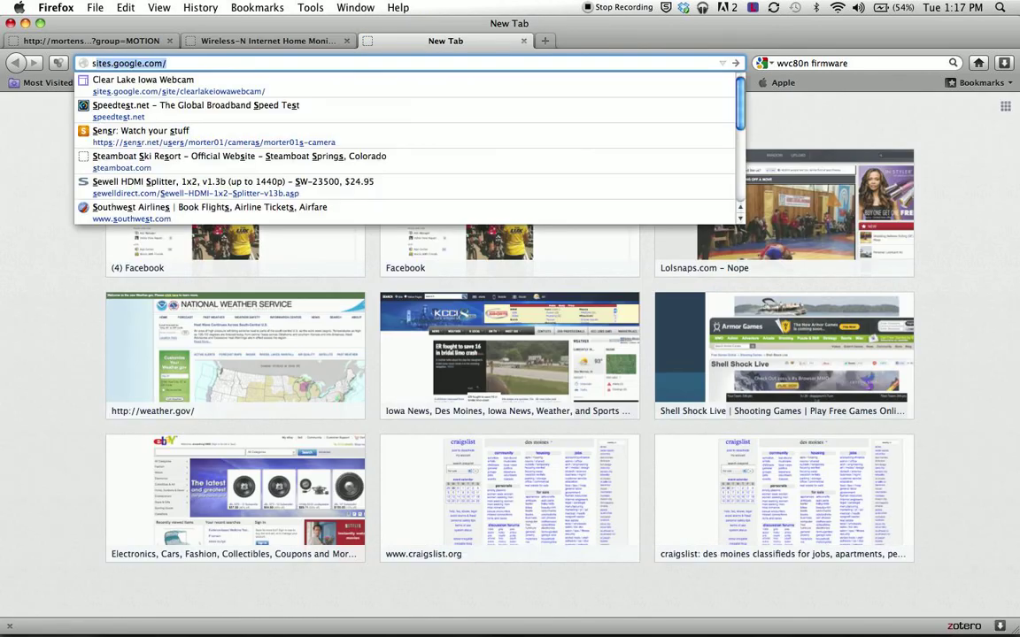
{"action": "type", "text": "net/"}
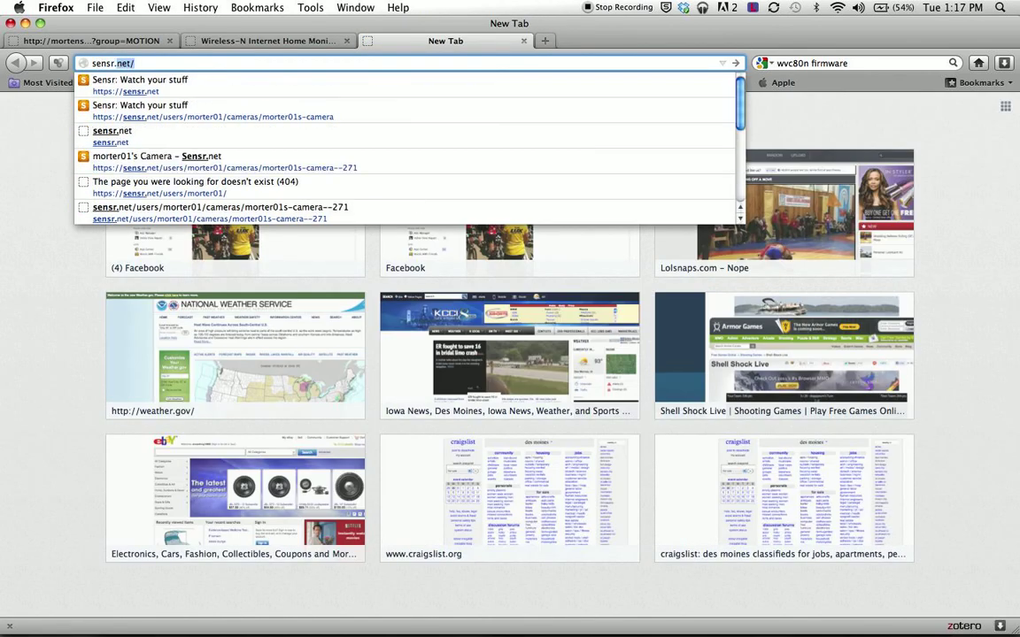
{"action": "key", "text": "Return"}
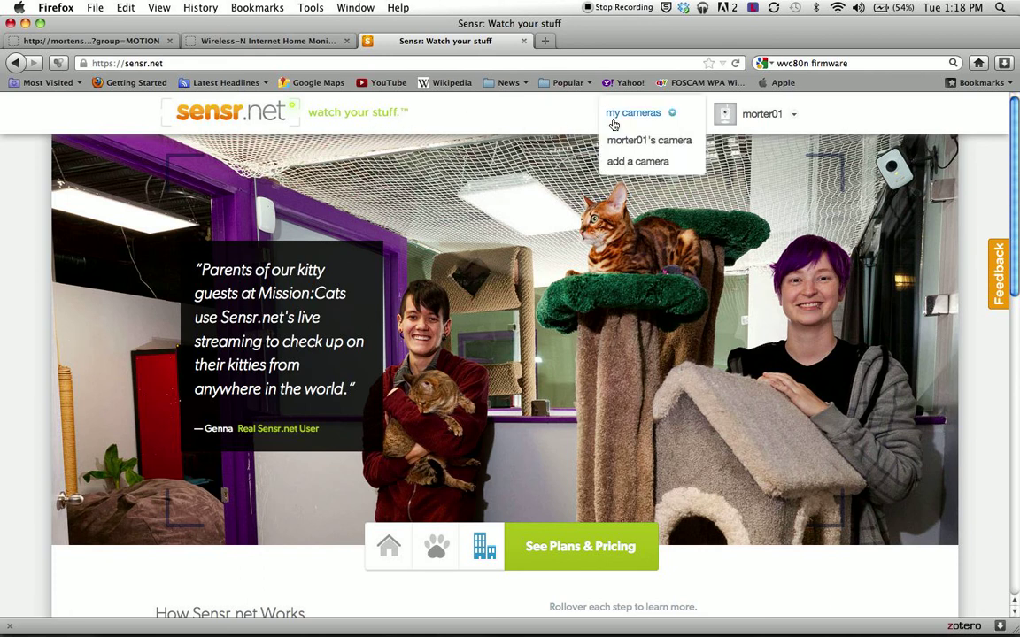
{"action": "mouse_move", "coordinate": [695, 108]}
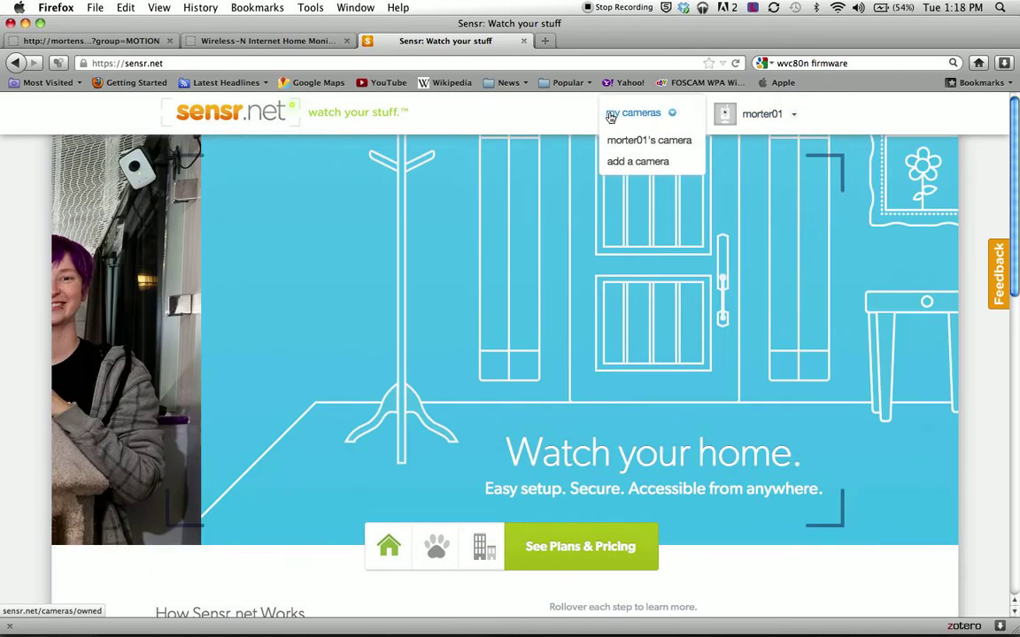
{"action": "mouse_move", "coordinate": [762, 114]}
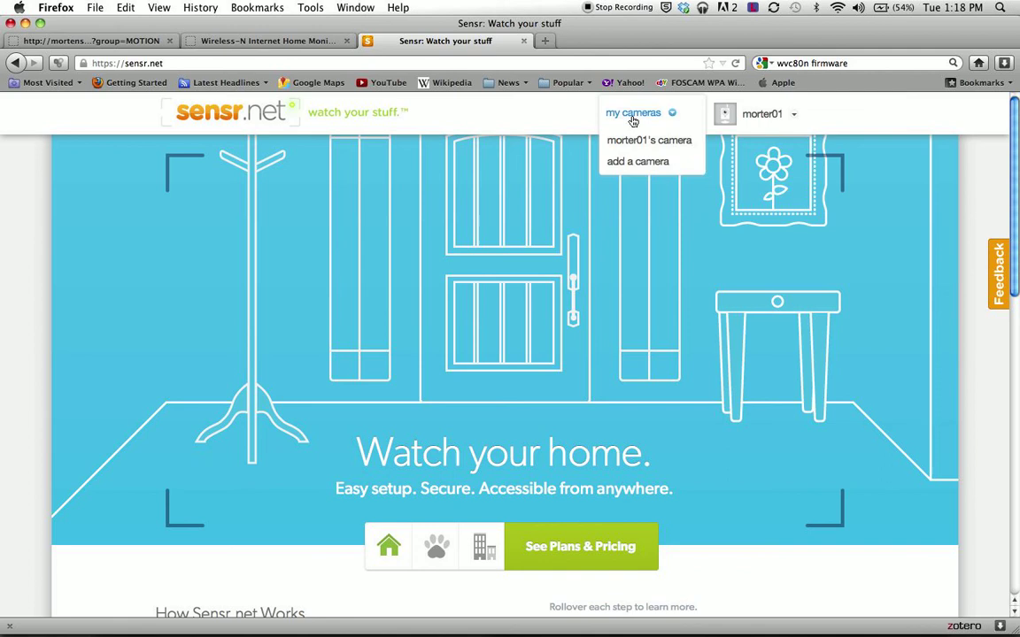
Open the Sensr.net camera's recorded images page and its Camera Settings dialog.
{"action": "mouse_move", "coordinate": [629, 116]}
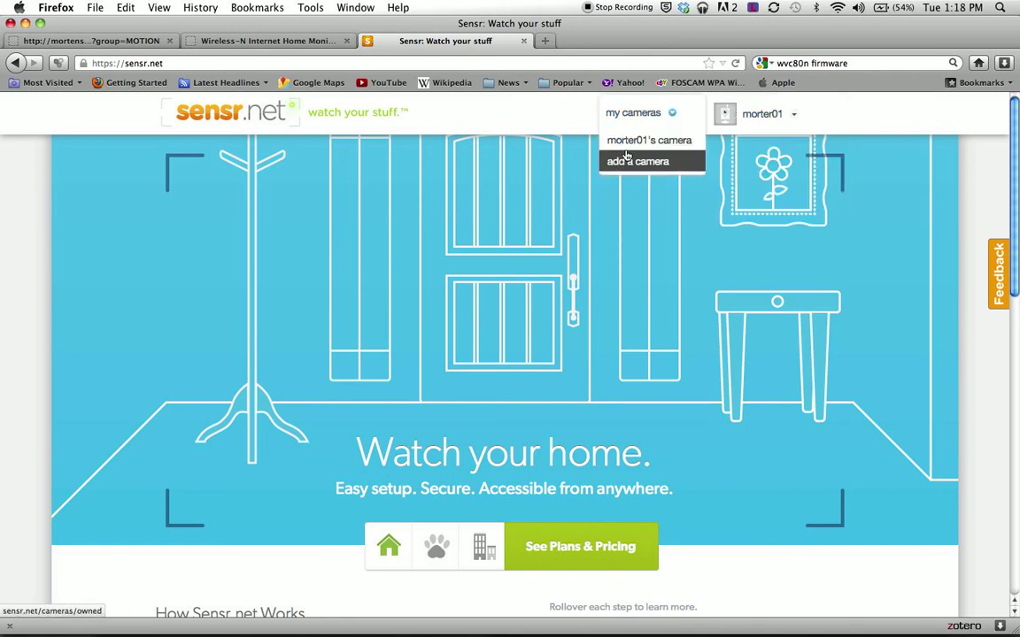
{"action": "left_click", "coordinate": [638, 140]}
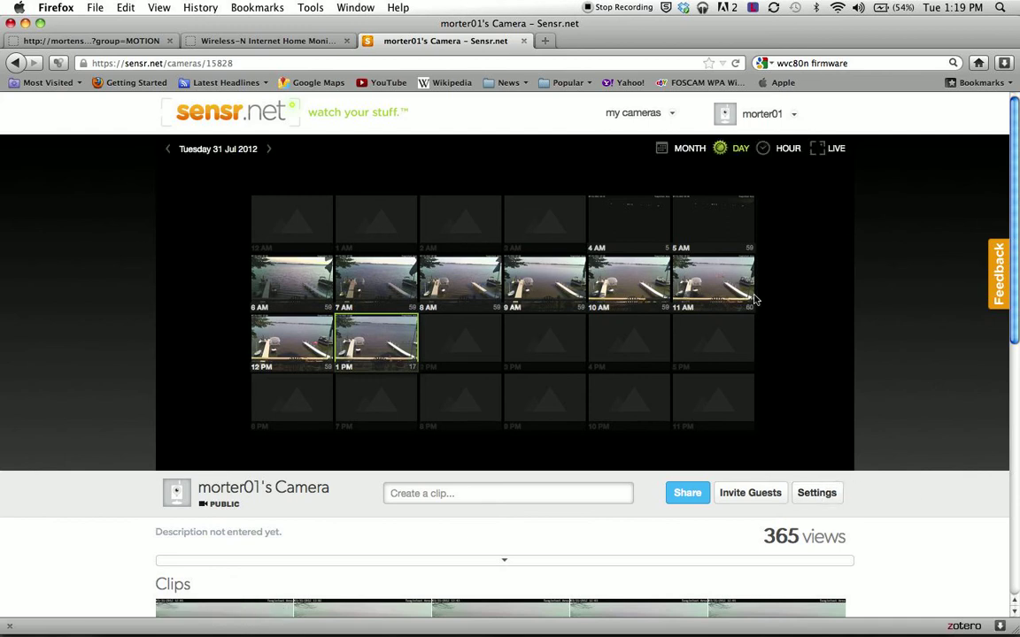
{"action": "left_click", "coordinate": [743, 486]}
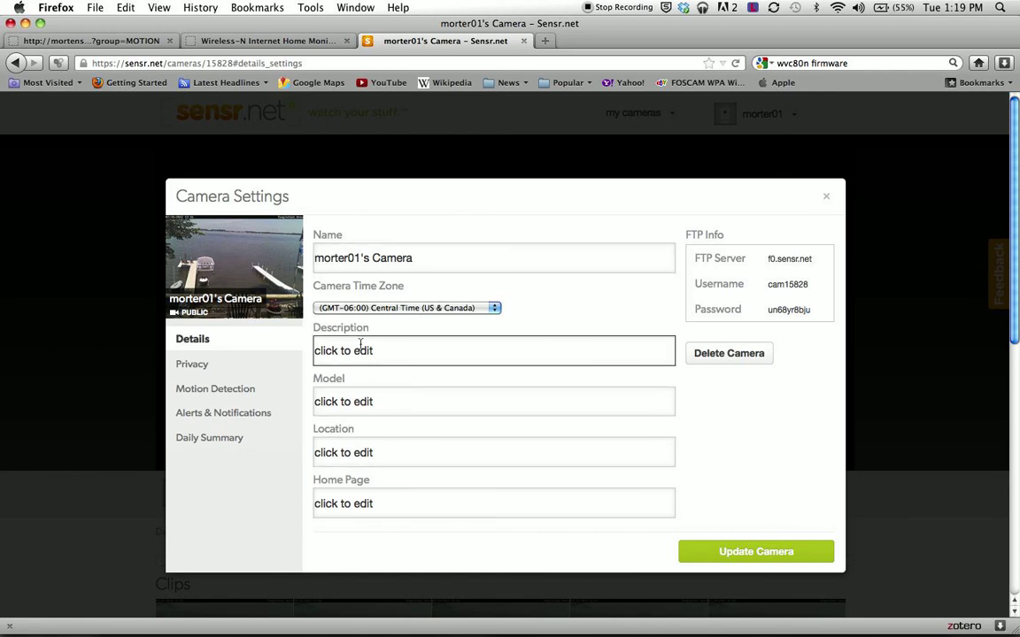
Review the Public privacy, motion detection and FTP info details, then return to the Linksys tab.
{"action": "left_click", "coordinate": [219, 375]}
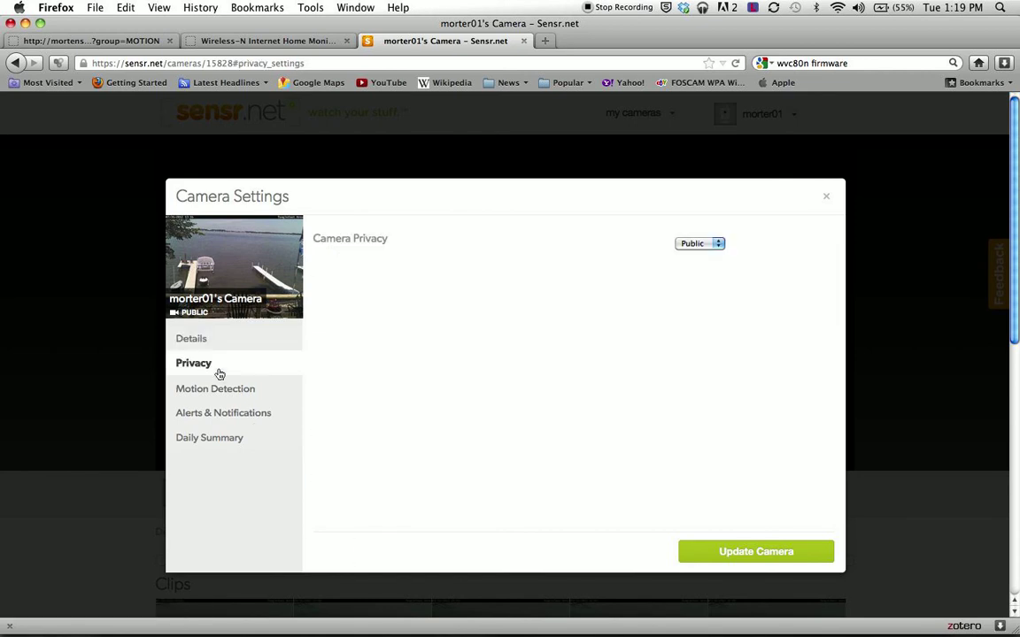
{"action": "left_click", "coordinate": [706, 245]}
{"action": "left_click", "coordinate": [236, 389]}
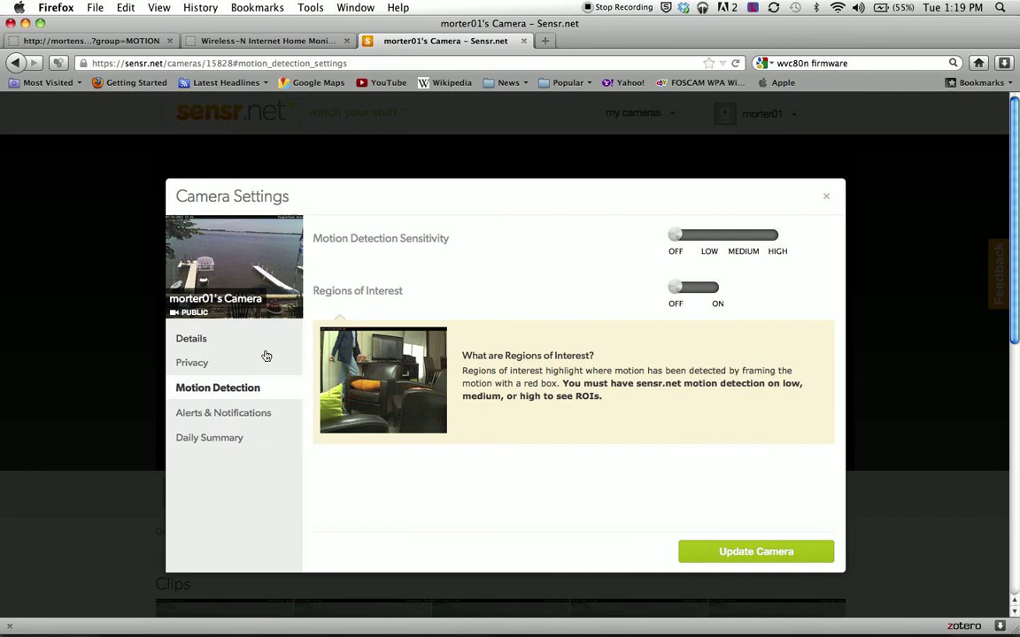
{"action": "left_click", "coordinate": [216, 340]}
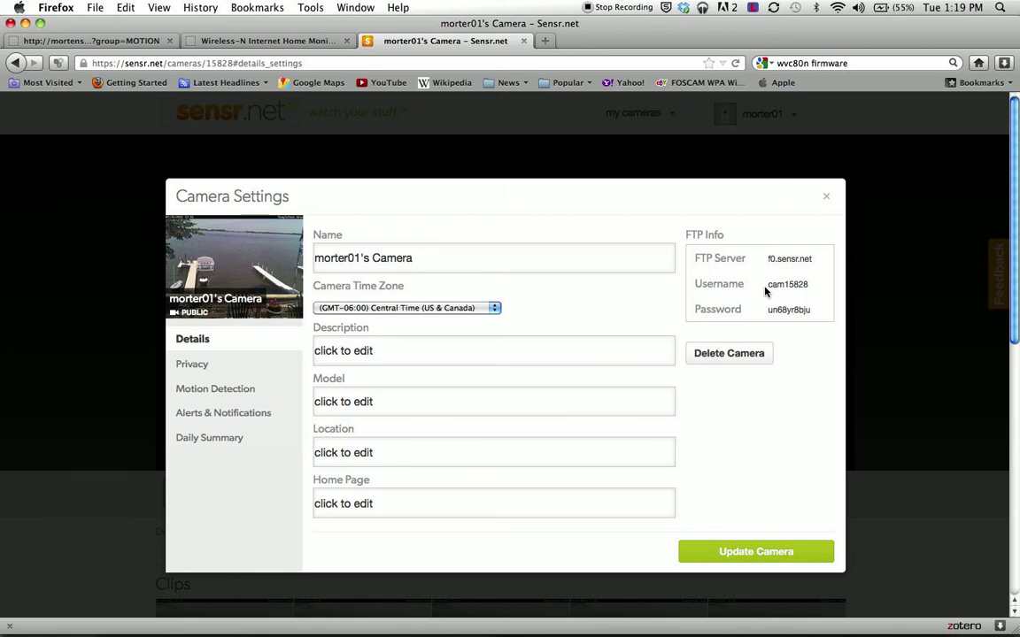
{"action": "left_click", "coordinate": [256, 44]}
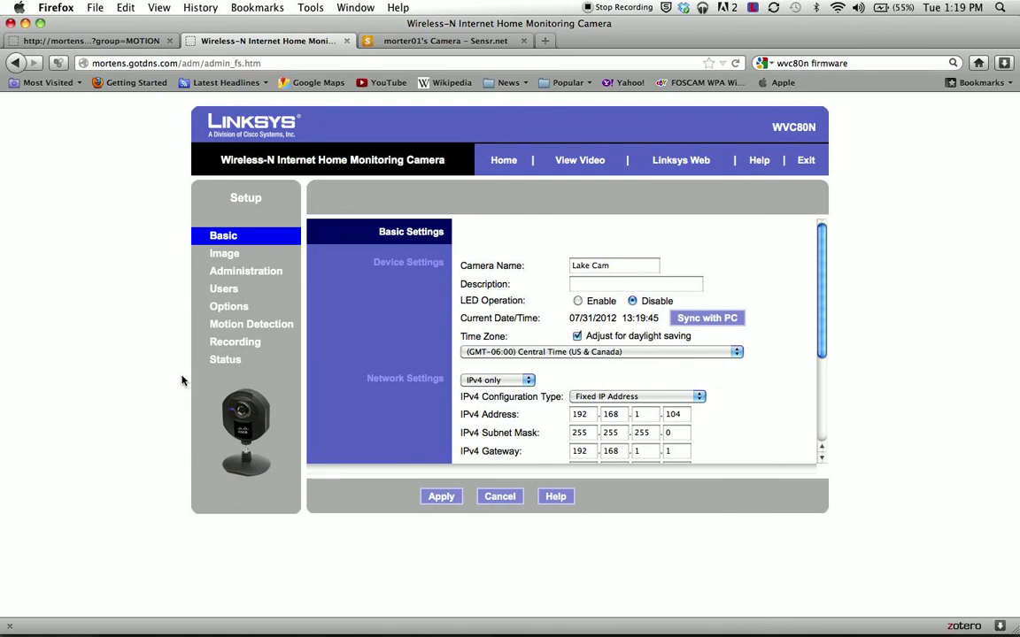
Open Motion Detection and review its JPEG-by-FTP upload fields for f0.sensr.net.
{"action": "left_click", "coordinate": [234, 327]}
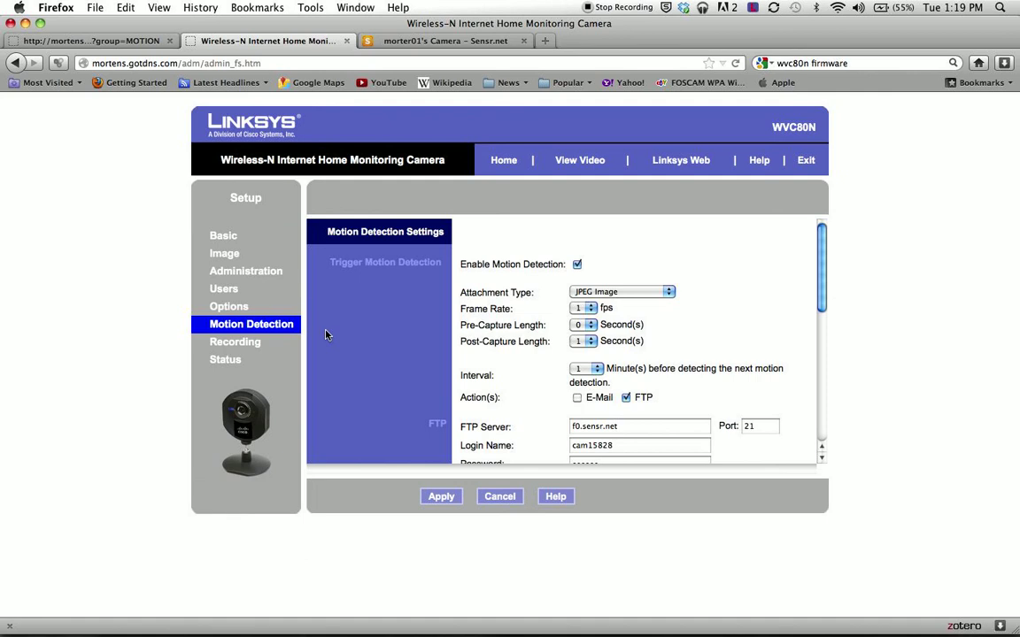
{"action": "scroll", "coordinate": [421, 309], "scroll_direction": "down", "scroll_amount": 1}
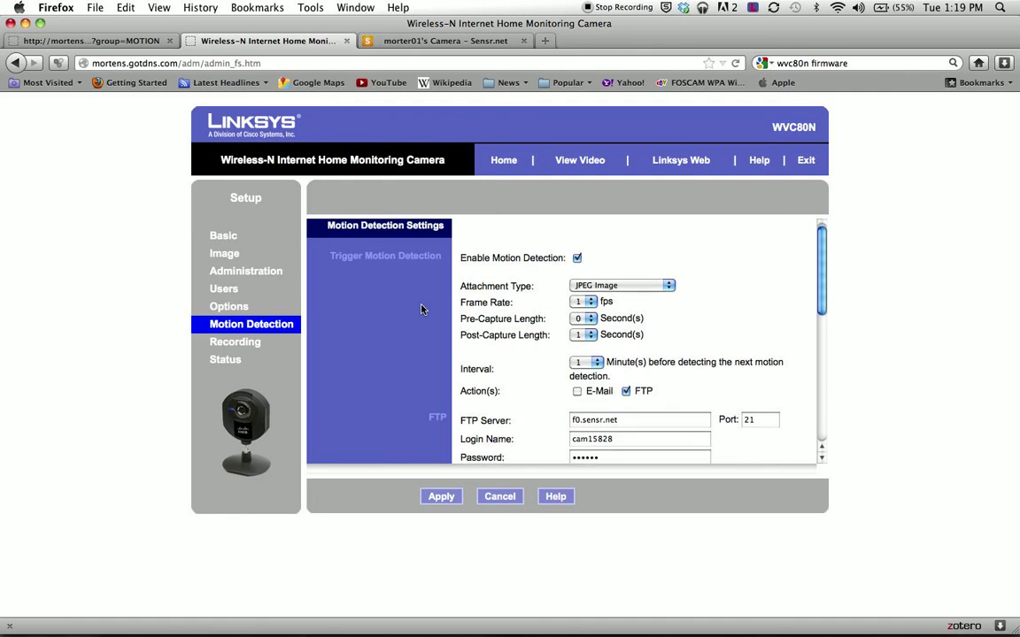
{"action": "scroll", "coordinate": [422, 309], "scroll_direction": "down", "scroll_amount": 2}
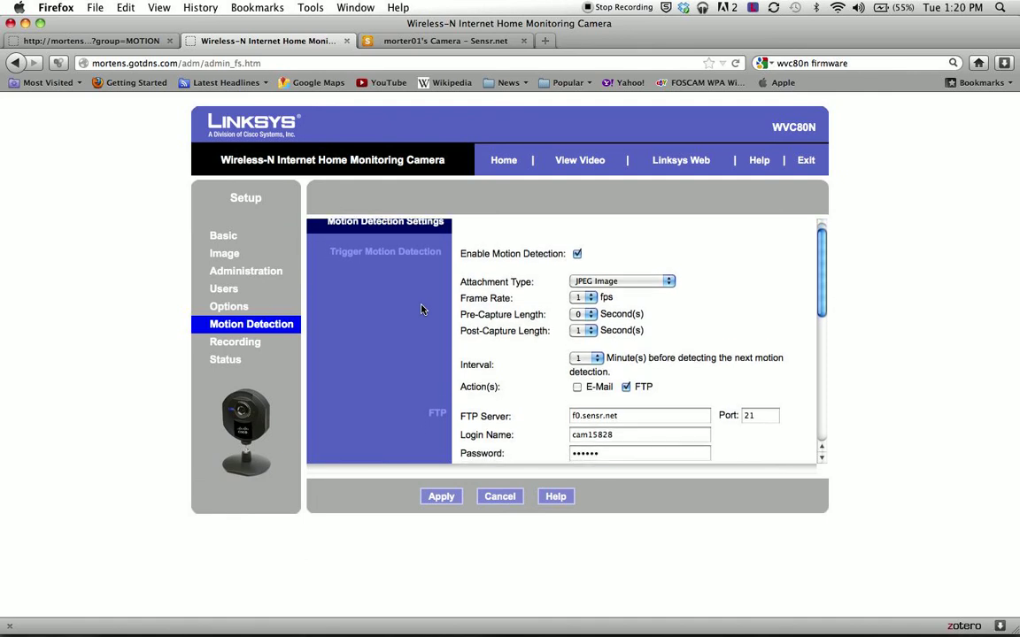
{"action": "scroll", "coordinate": [421, 309], "scroll_direction": "down", "scroll_amount": 1}
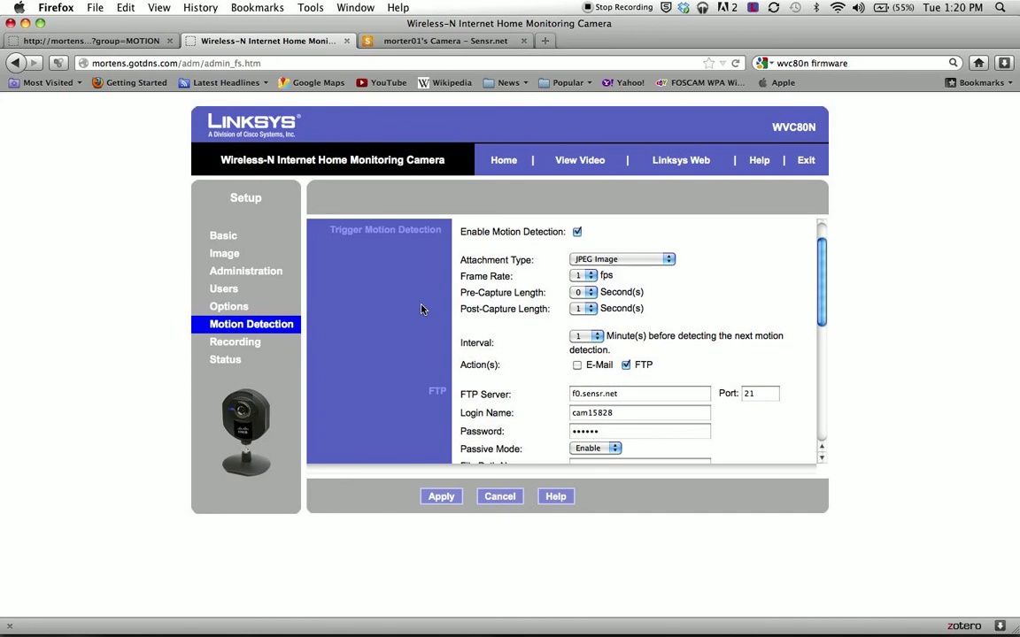
{"action": "scroll", "coordinate": [421, 309], "scroll_direction": "up", "scroll_amount": 1}
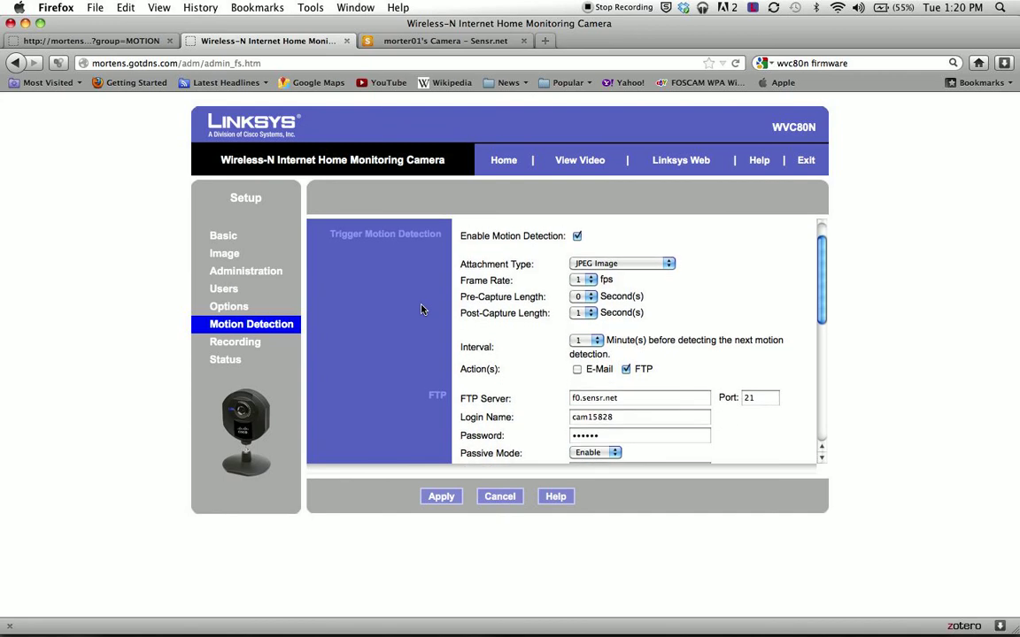
{"action": "scroll", "coordinate": [723, 247], "scroll_direction": "down", "scroll_amount": 1}
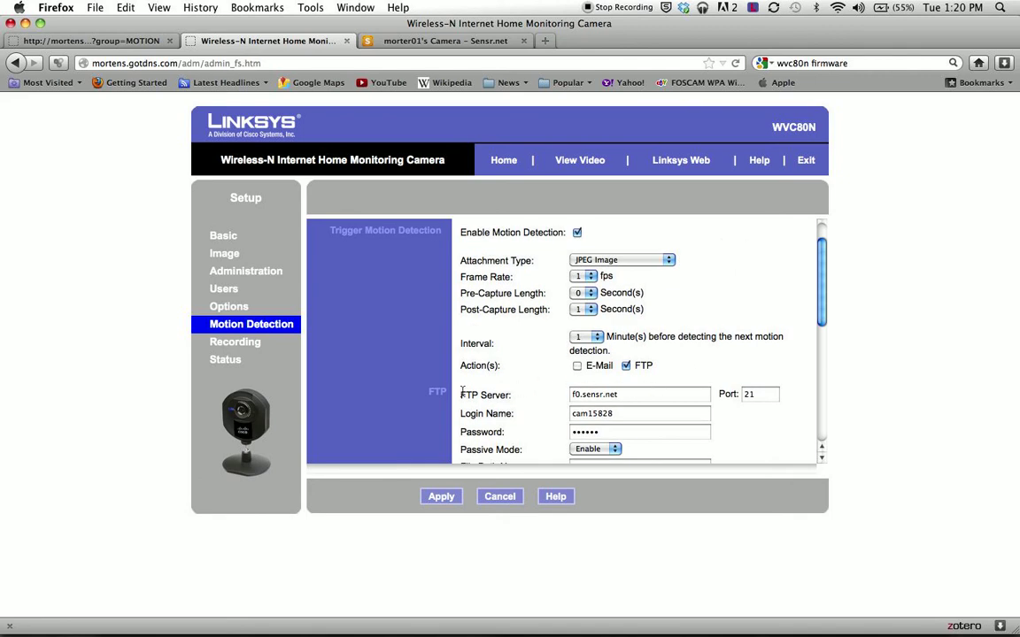
{"action": "left_click_drag", "start_coordinate": [461, 390], "coordinate": [584, 437]}
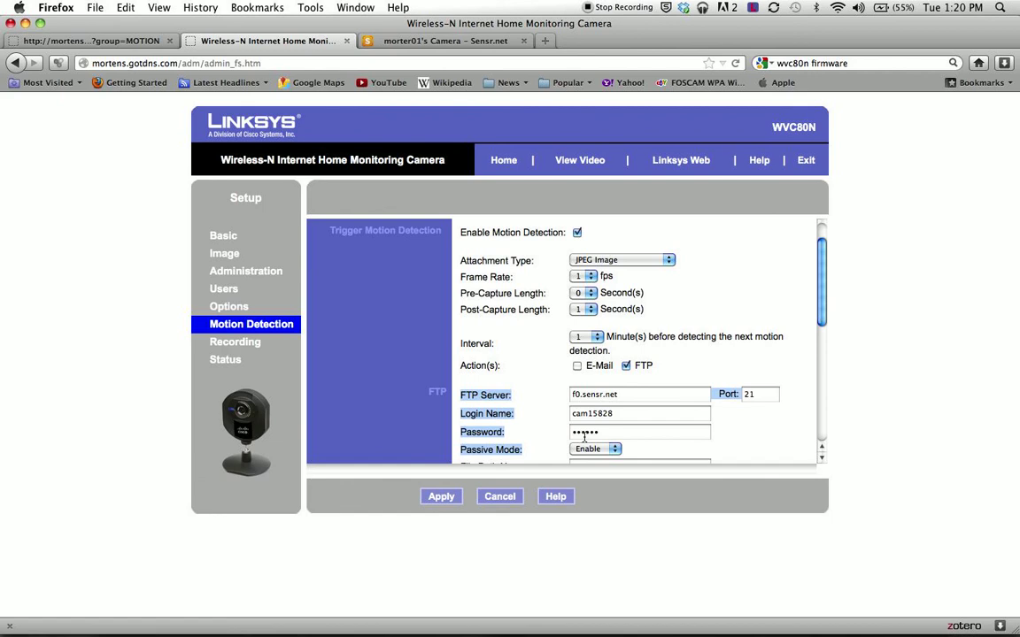
{"action": "left_click", "coordinate": [491, 428]}
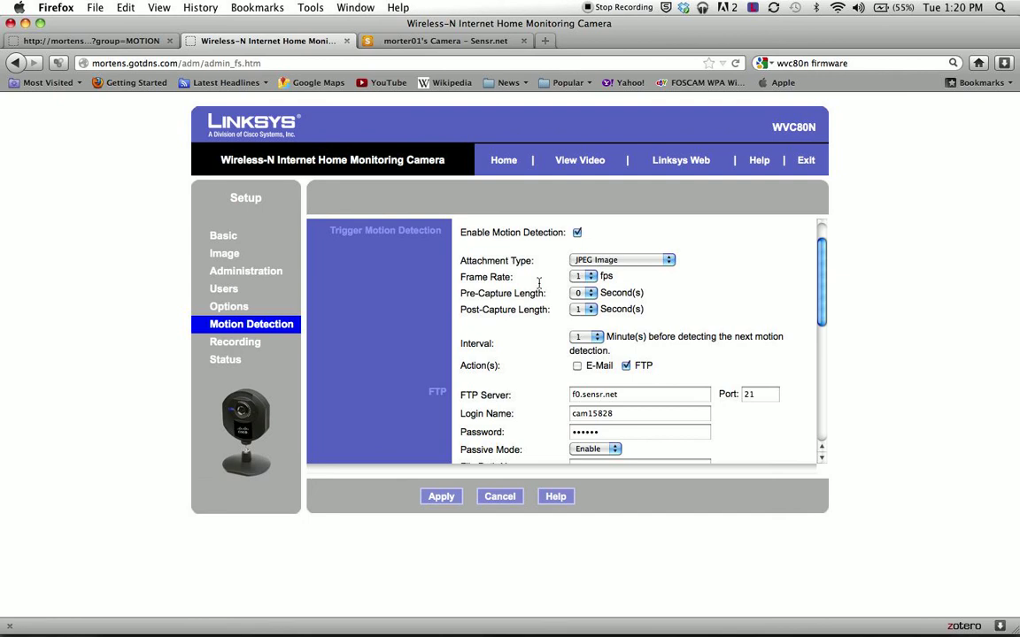
Keep JPEG Image, 1 fps, Post-Capture Length 1 second and Interval 1 minute.
{"action": "left_click", "coordinate": [604, 259]}
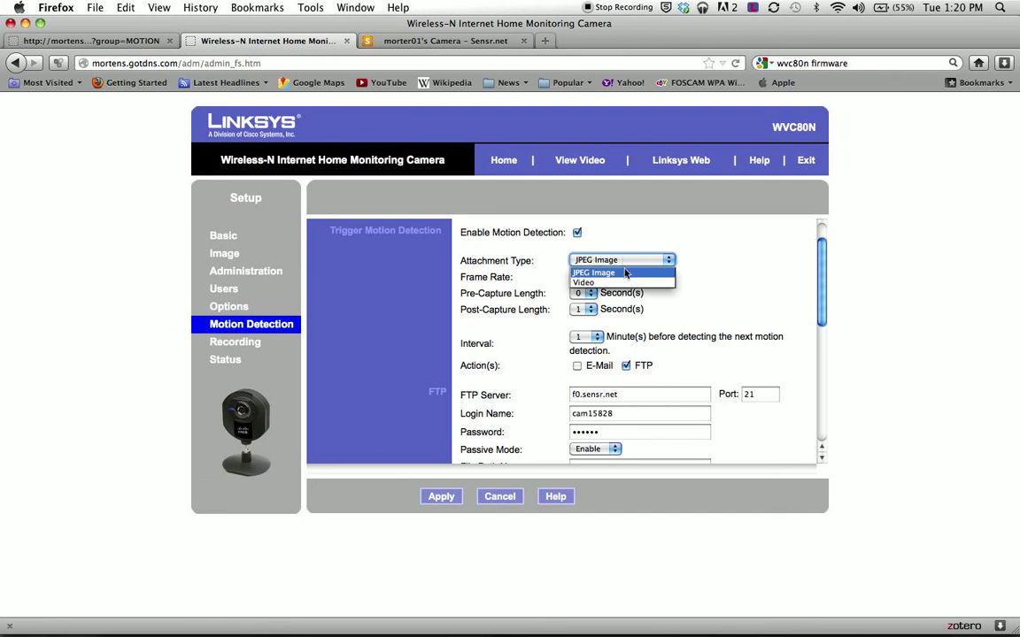
{"action": "left_click", "coordinate": [625, 274]}
{"action": "left_click", "coordinate": [584, 276]}
{"action": "left_click", "coordinate": [584, 276]}
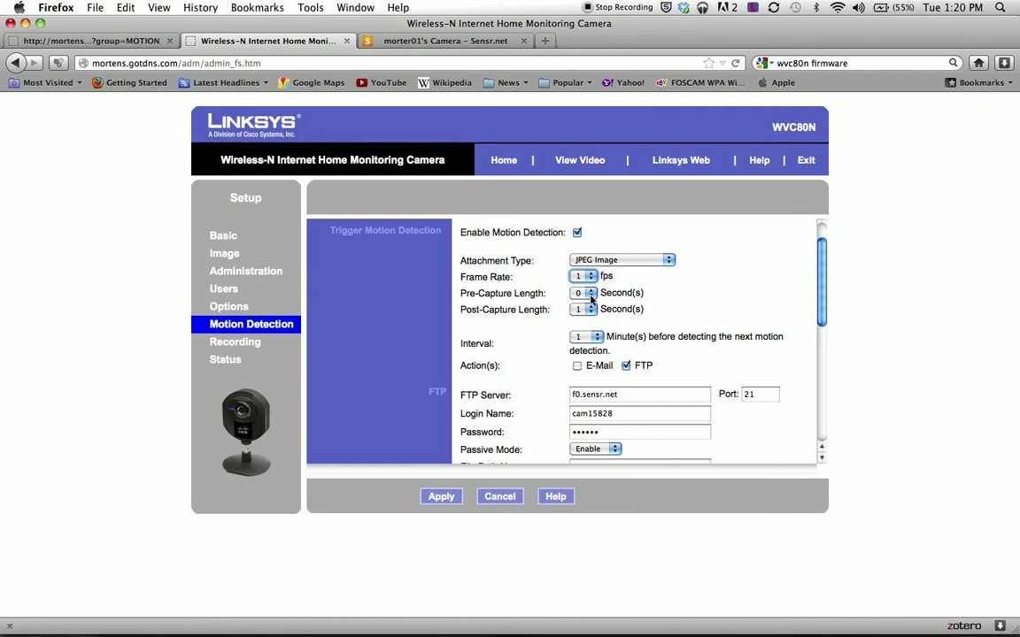
{"action": "left_click", "coordinate": [591, 315]}
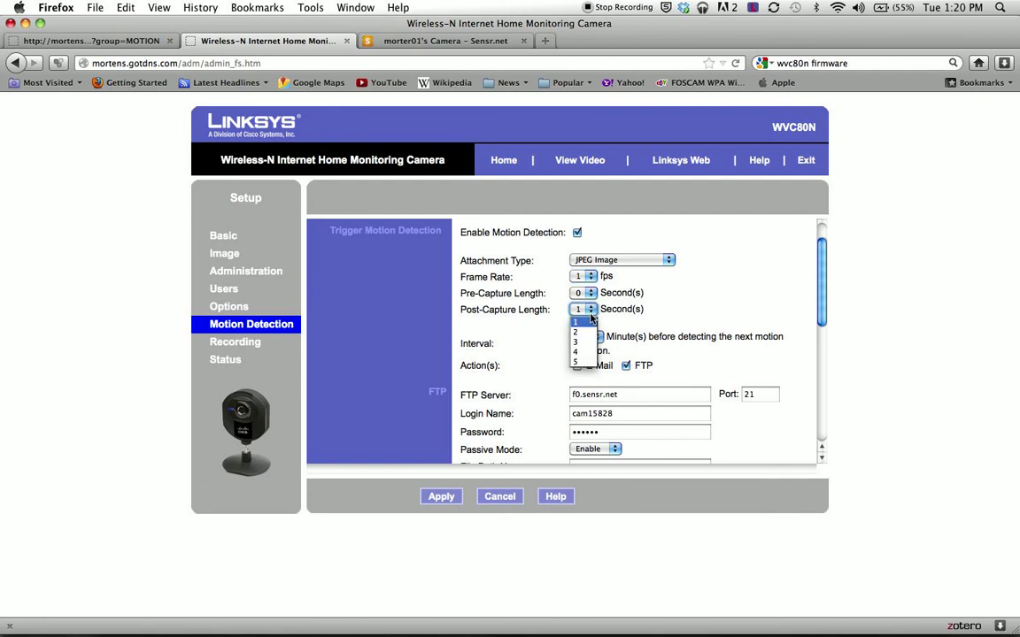
{"action": "left_click", "coordinate": [591, 315]}
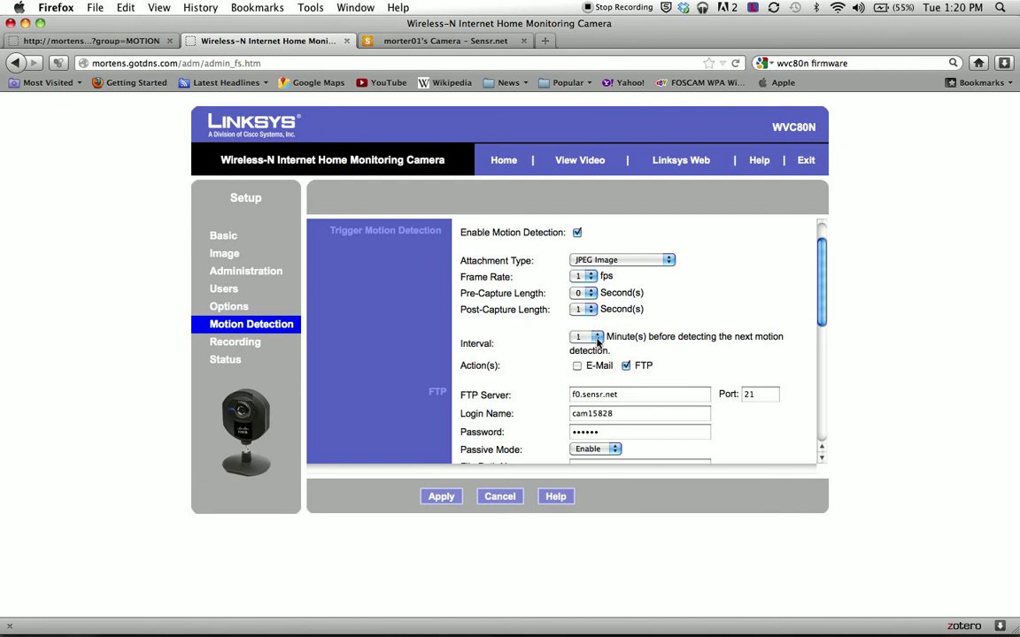
{"action": "left_click", "coordinate": [595, 336]}
{"action": "left_click", "coordinate": [595, 336]}
{"action": "left_click", "coordinate": [586, 338]}
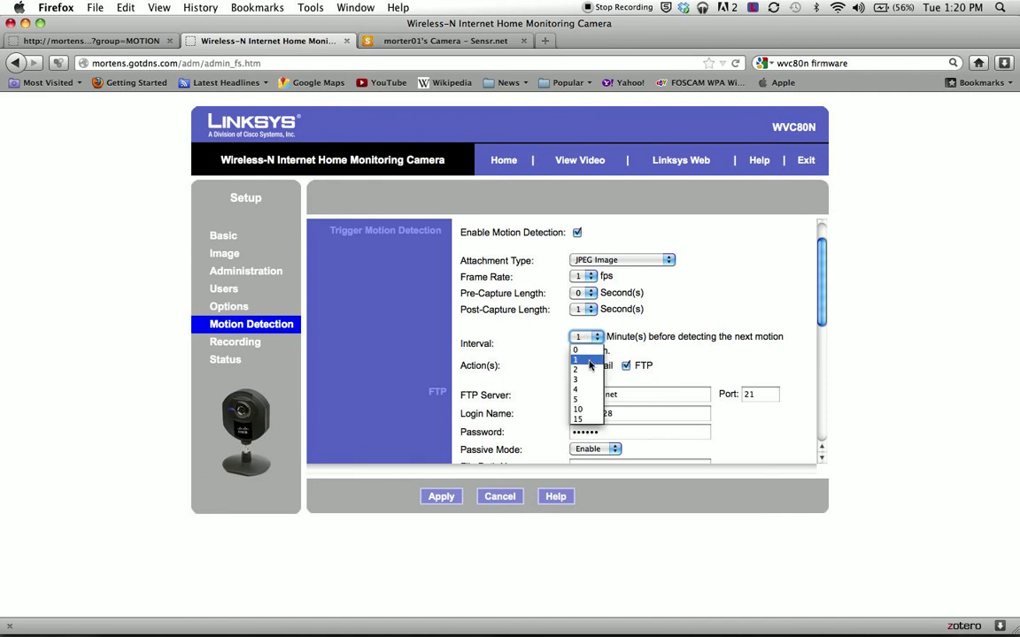
{"action": "left_click", "coordinate": [588, 339]}
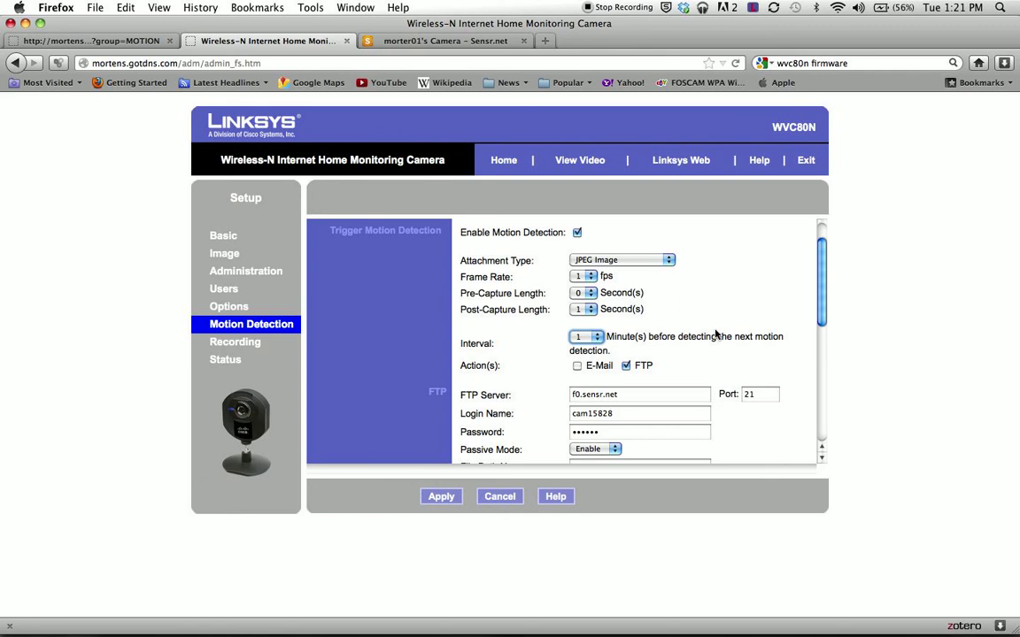
Scroll through the FTP section and bring up the Sensr.net FTP info for comparison.
{"action": "scroll", "coordinate": [697, 311], "scroll_direction": "down", "scroll_amount": 1}
{"action": "scroll", "coordinate": [697, 312], "scroll_direction": "down", "scroll_amount": 3}
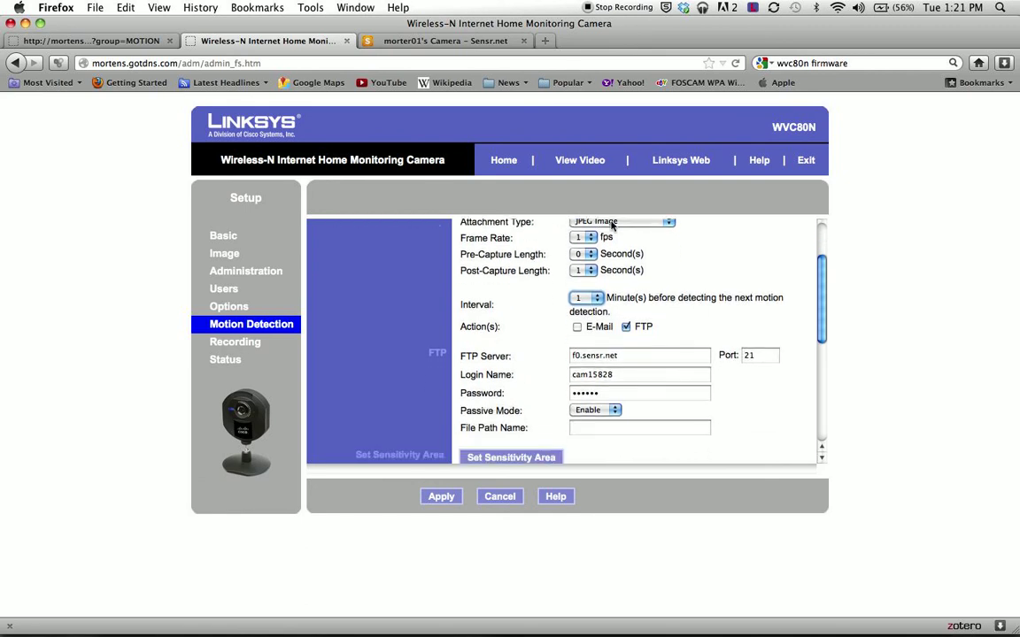
{"action": "scroll", "coordinate": [545, 274], "scroll_direction": "up", "scroll_amount": 3}
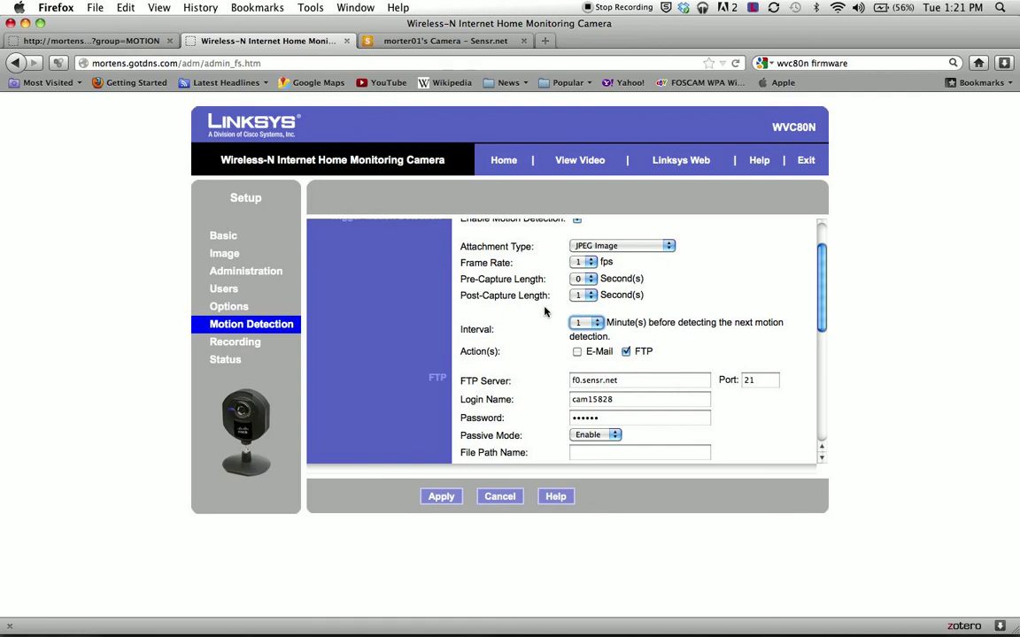
{"action": "scroll", "coordinate": [580, 319], "scroll_direction": "down", "scroll_amount": 3}
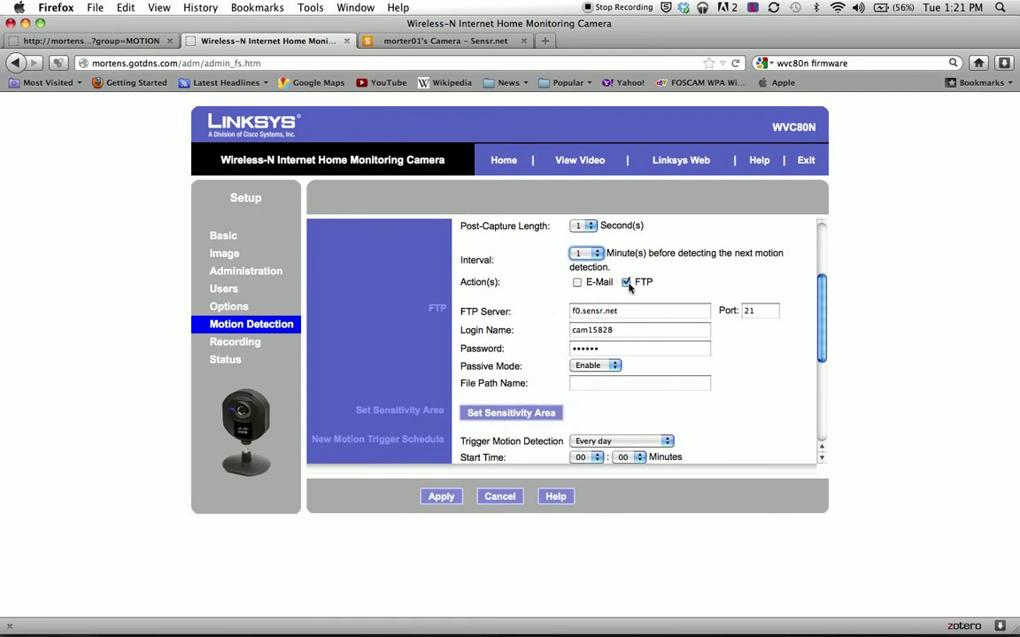
{"action": "scroll", "coordinate": [647, 285], "scroll_direction": "down", "scroll_amount": 2}
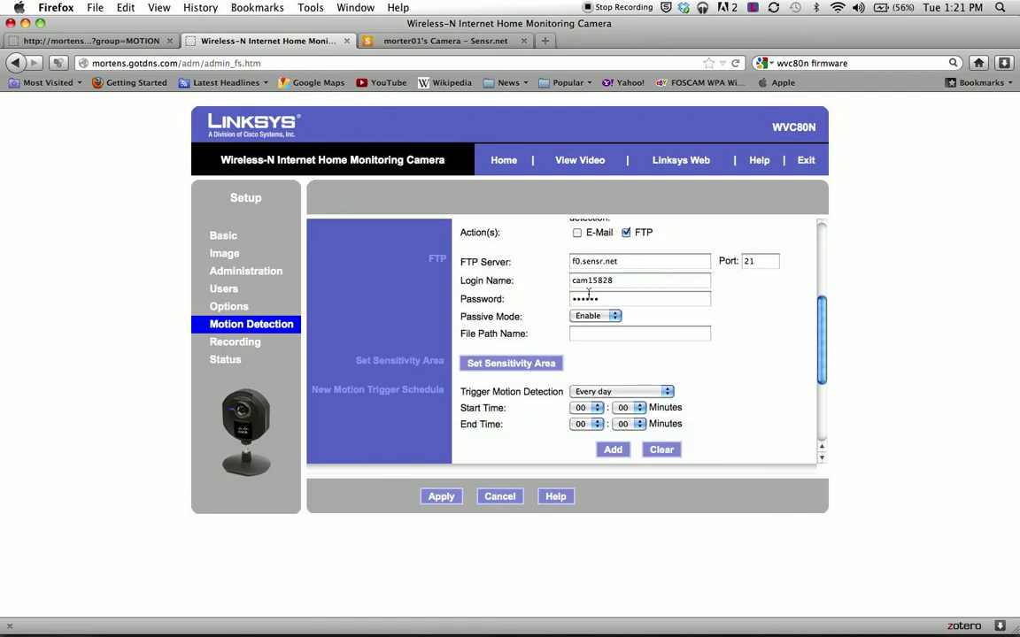
{"action": "left_click", "coordinate": [448, 42]}
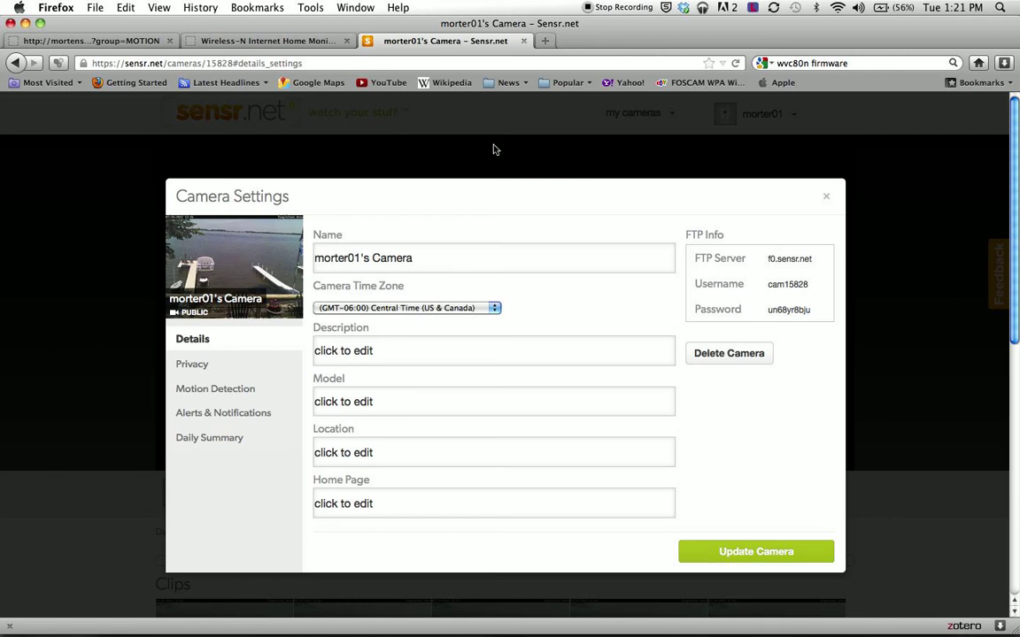
Scroll the Linksys FTP fields to compare server f0.sensr.net, port 21 and login.
{"action": "left_click", "coordinate": [289, 42]}
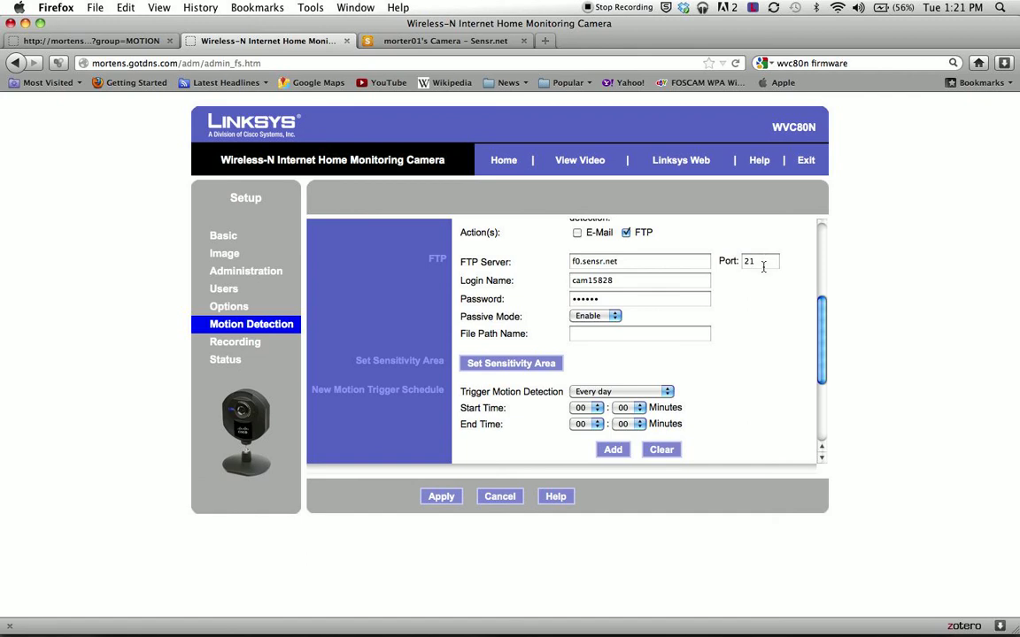
{"action": "scroll", "coordinate": [764, 267], "scroll_direction": "up", "scroll_amount": 1}
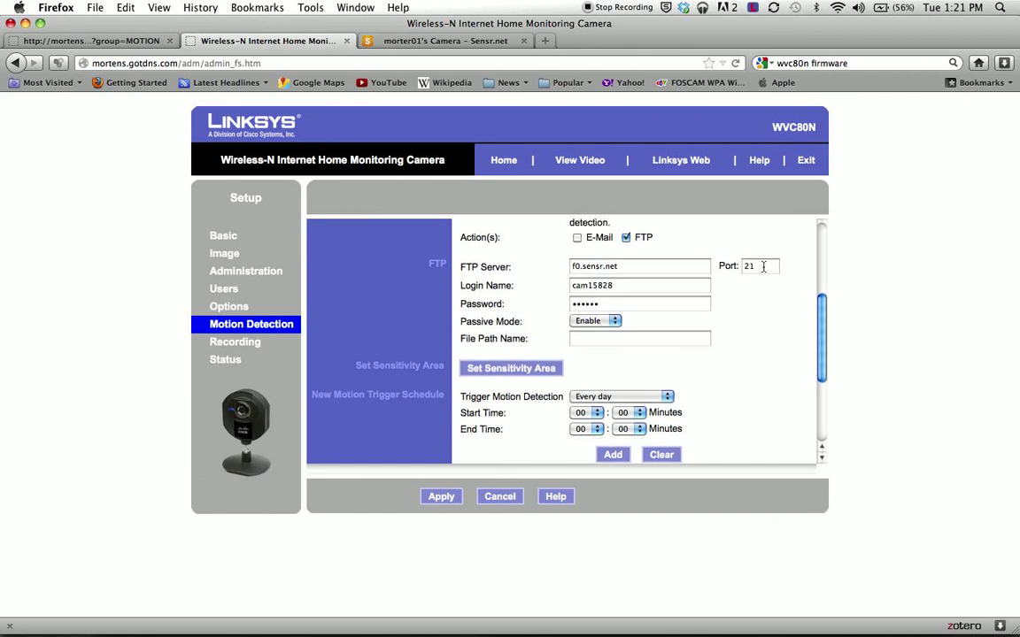
{"action": "scroll", "coordinate": [763, 268], "scroll_direction": "up", "scroll_amount": 1}
{"action": "scroll", "coordinate": [763, 267], "scroll_direction": "down", "scroll_amount": 3}
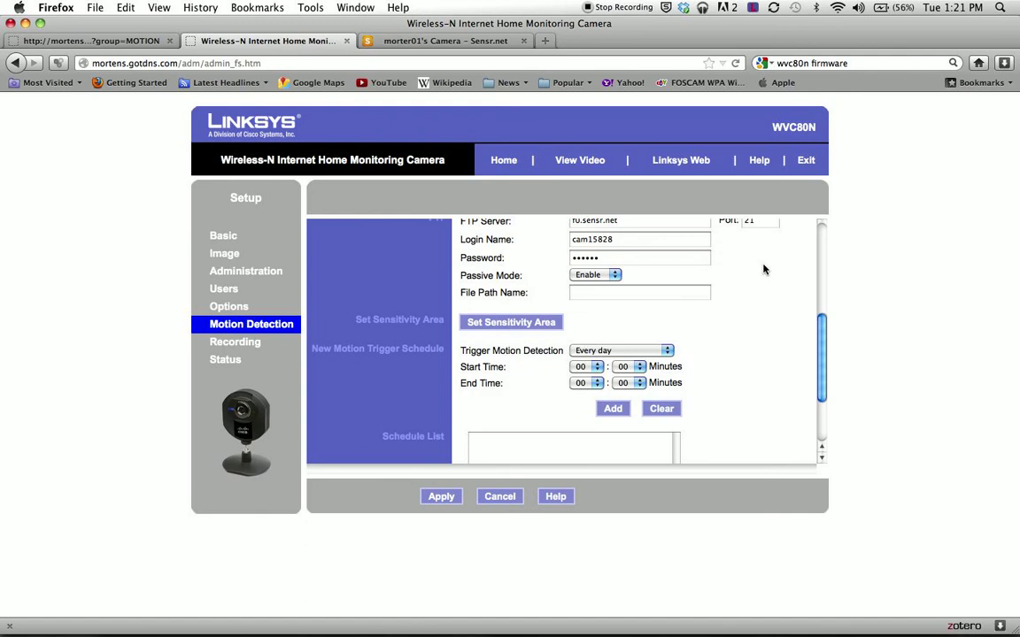
{"action": "scroll", "coordinate": [759, 267], "scroll_direction": "up", "scroll_amount": 3}
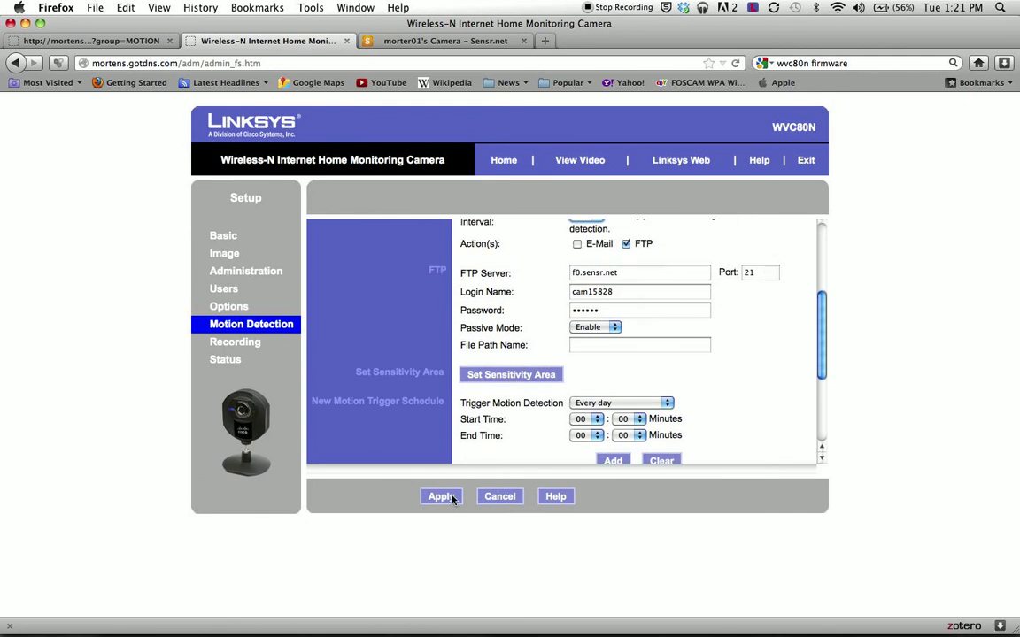
{"action": "scroll", "coordinate": [424, 411], "scroll_direction": "up", "scroll_amount": 4}
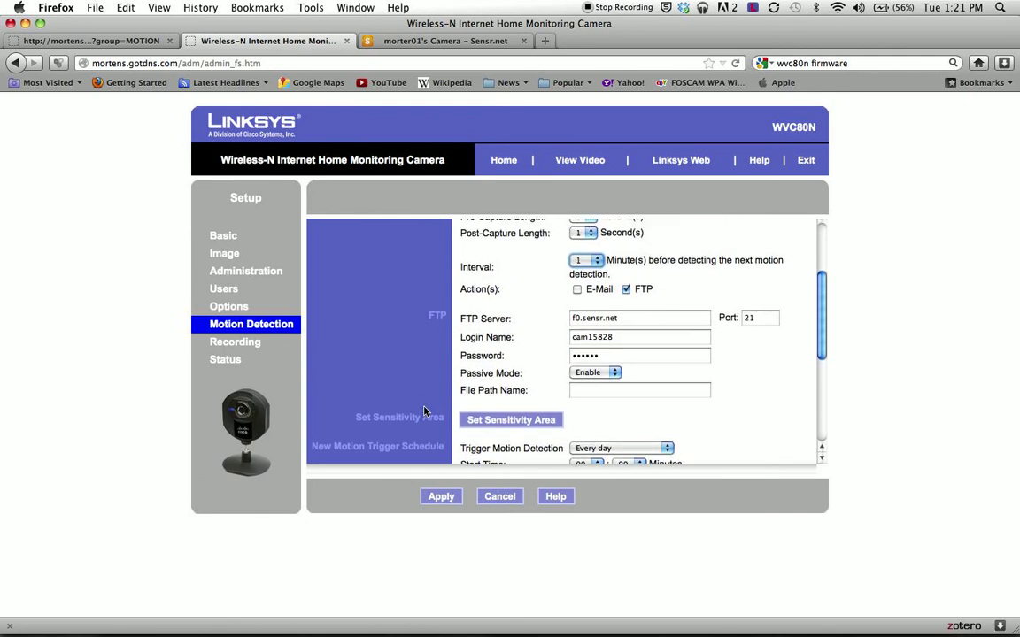
{"action": "scroll", "coordinate": [425, 410], "scroll_direction": "up", "scroll_amount": 2}
{"action": "scroll", "coordinate": [417, 326], "scroll_direction": "down", "scroll_amount": 5}
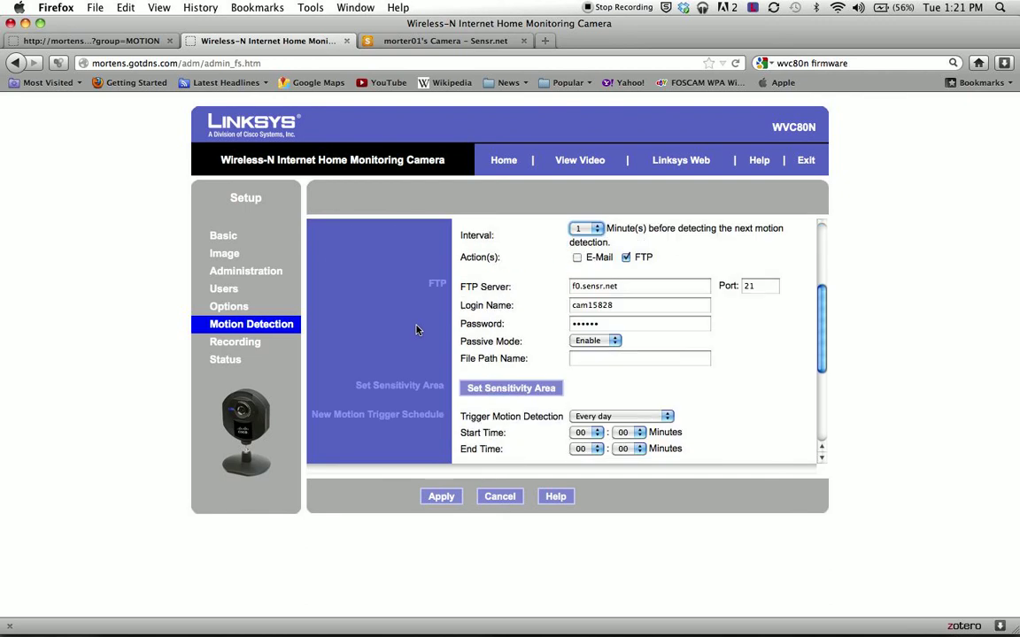
{"action": "scroll", "coordinate": [417, 330], "scroll_direction": "down", "scroll_amount": 2}
{"action": "scroll", "coordinate": [417, 329], "scroll_direction": "up", "scroll_amount": 5}
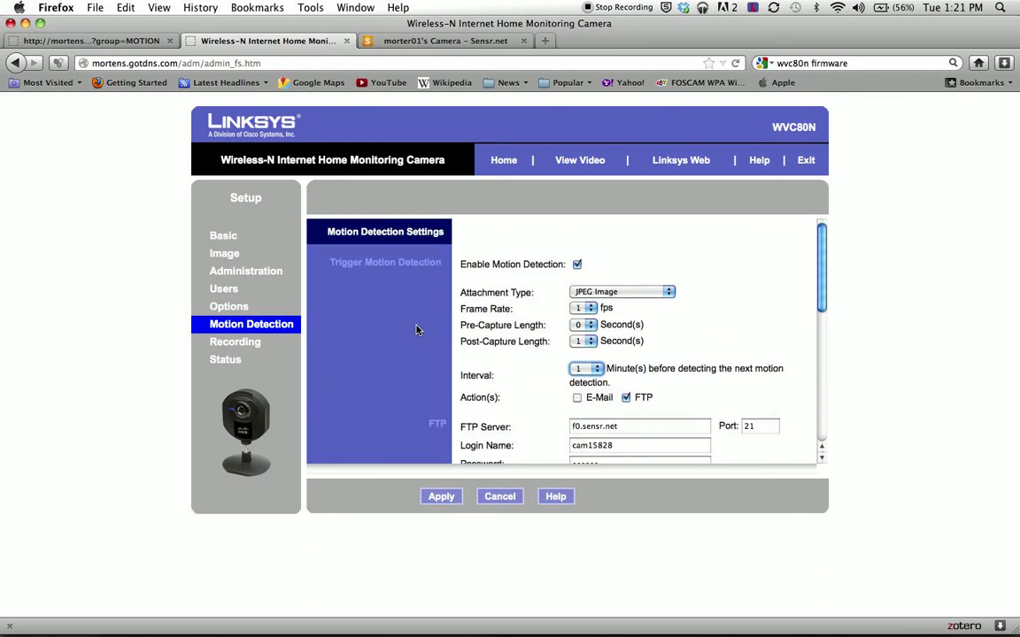
{"action": "scroll", "coordinate": [417, 329], "scroll_direction": "down", "scroll_amount": 2}
{"action": "scroll", "coordinate": [416, 329], "scroll_direction": "up", "scroll_amount": 2}
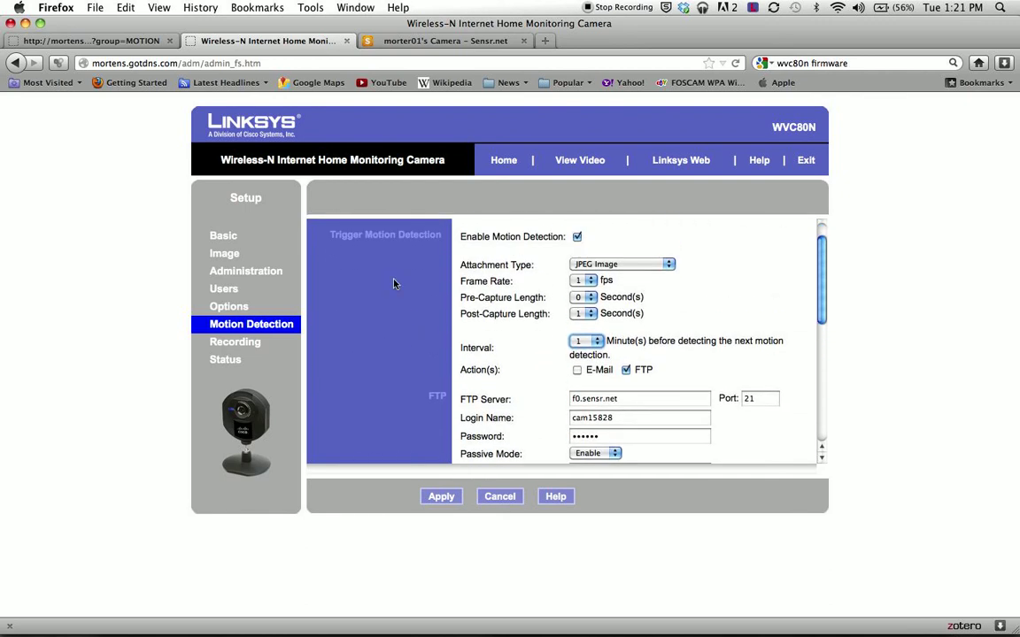
{"action": "scroll", "coordinate": [395, 284], "scroll_direction": "down", "scroll_amount": 1}
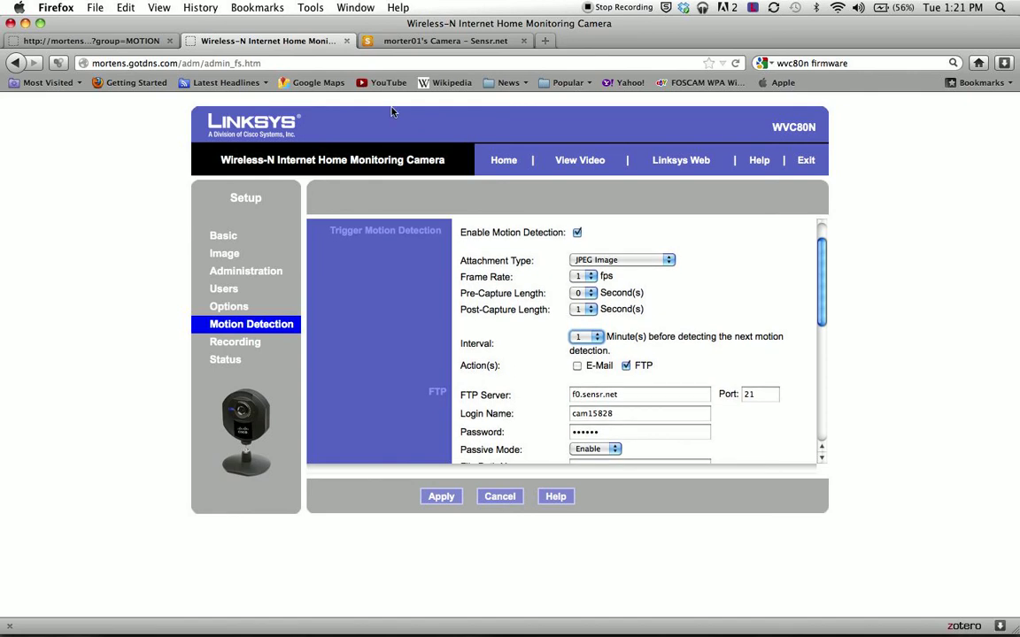
Recheck the Sensr.net FTP info and return to the Motion Detection page.
{"action": "left_click", "coordinate": [420, 46]}
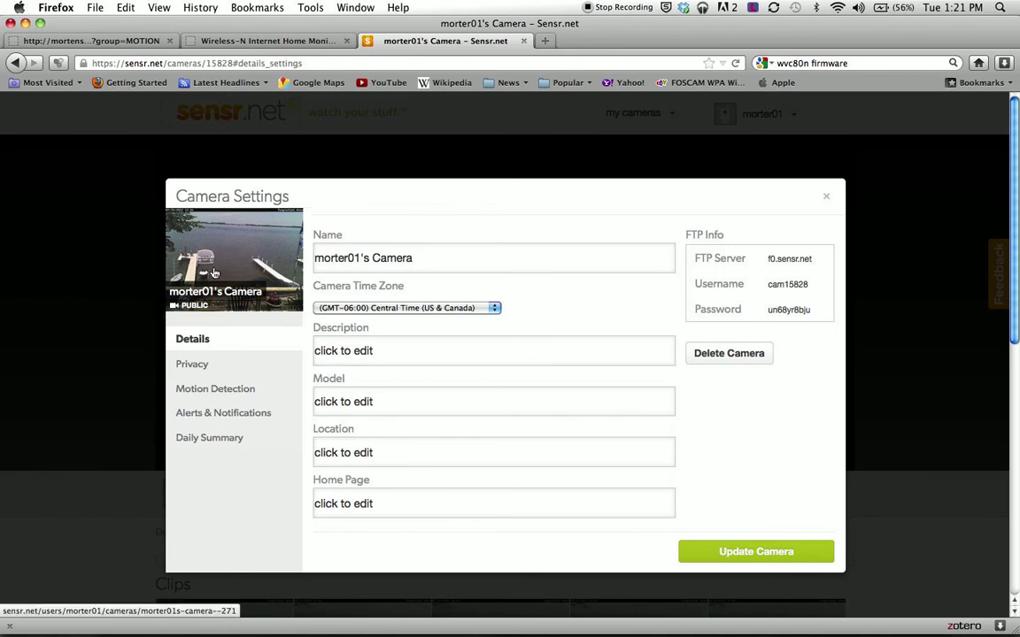
{"action": "left_click", "coordinate": [270, 41]}
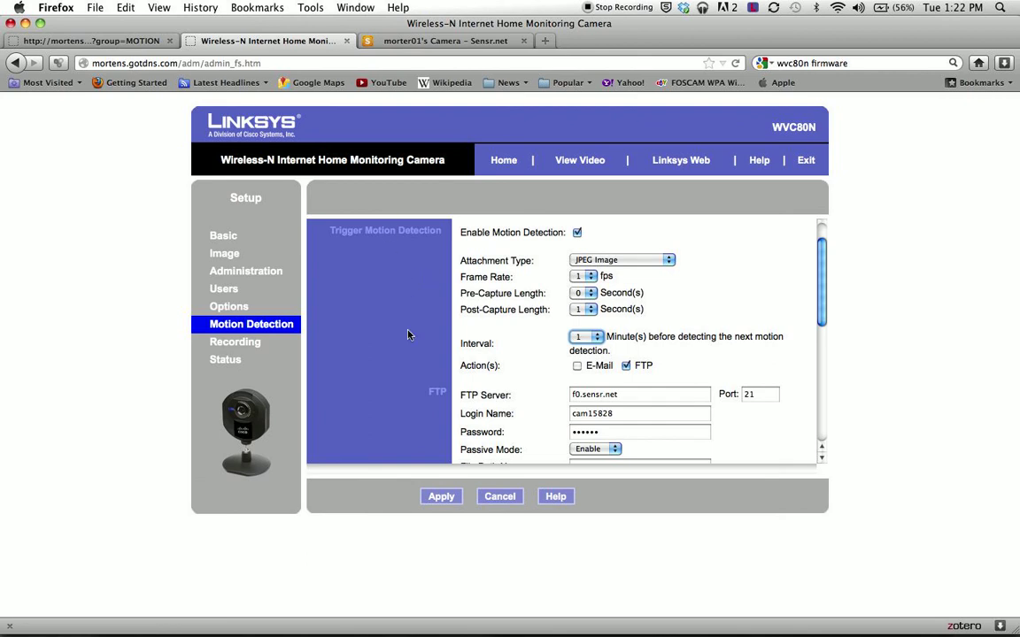
{"action": "mouse_move", "coordinate": [421, 627]}
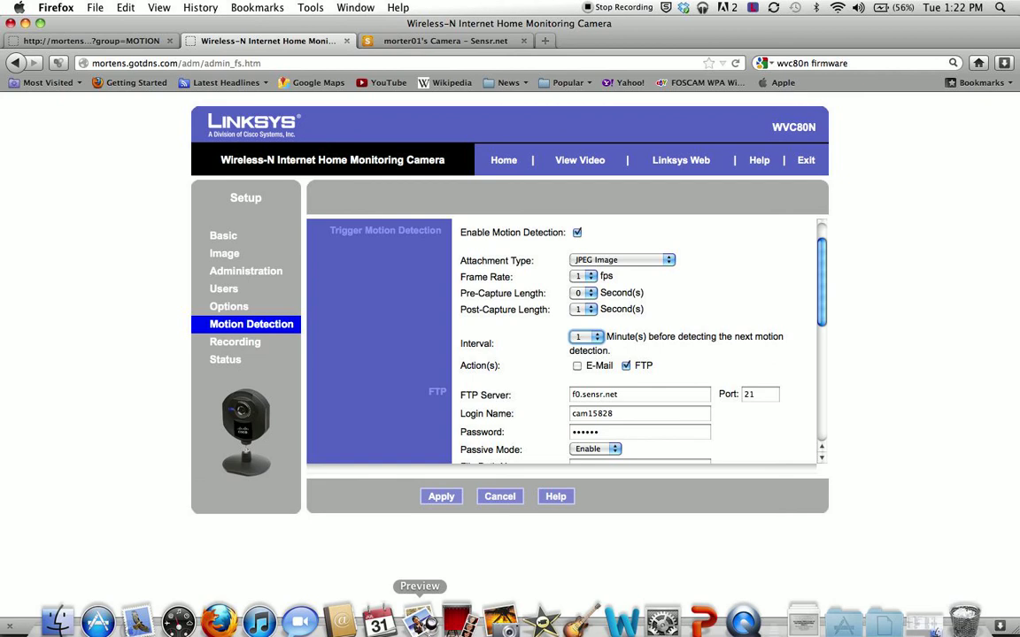
Bring up the WVC80N user guide and scroll to the CGI Commands appendix on page 37.
{"action": "left_click", "coordinate": [421, 607]}
{"action": "scroll", "coordinate": [469, 345], "scroll_direction": "up", "scroll_amount": 10}
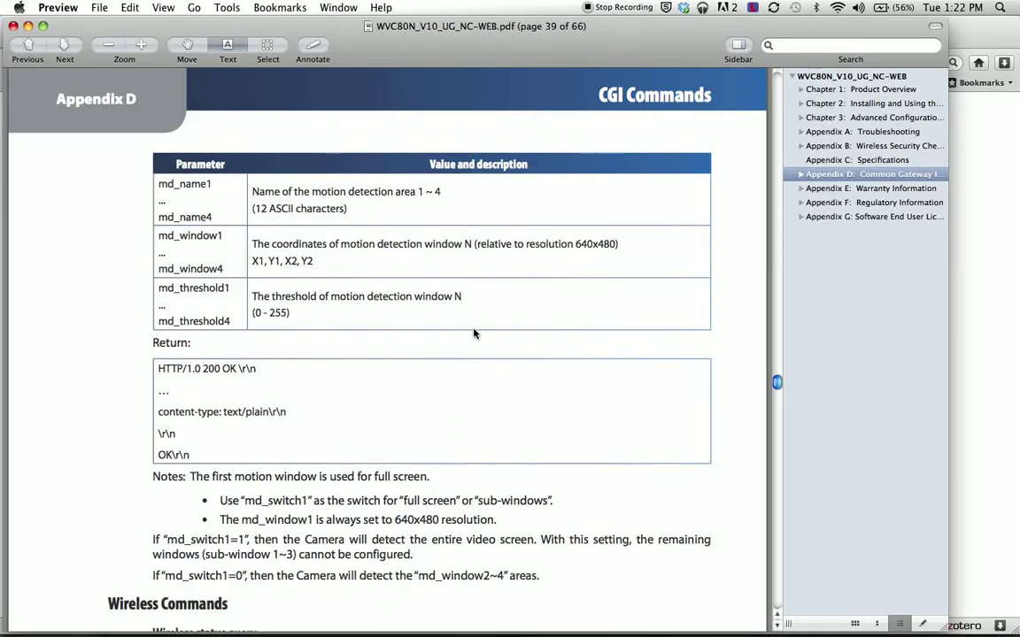
{"action": "scroll", "coordinate": [474, 334], "scroll_direction": "up", "scroll_amount": 3}
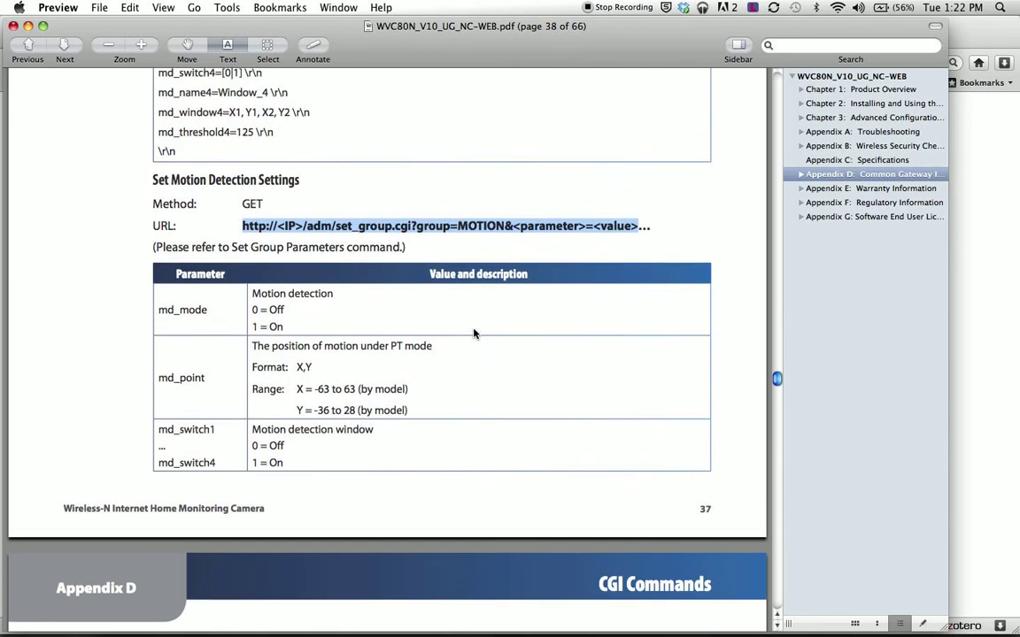
{"action": "scroll", "coordinate": [623, 340], "scroll_direction": "up", "scroll_amount": 1}
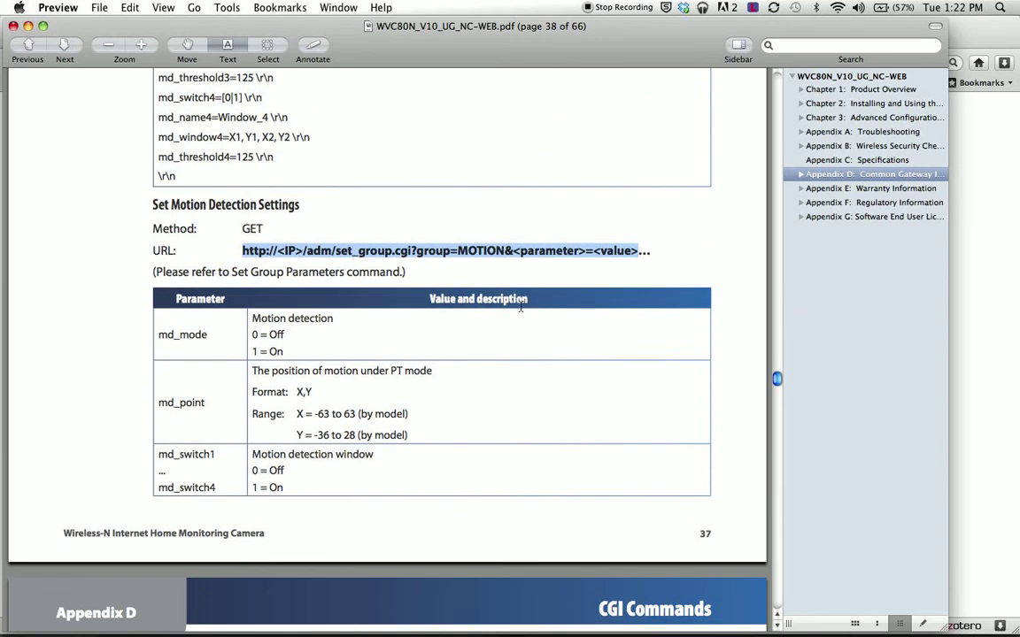
{"action": "scroll", "coordinate": [517, 276], "scroll_direction": "up", "scroll_amount": 1}
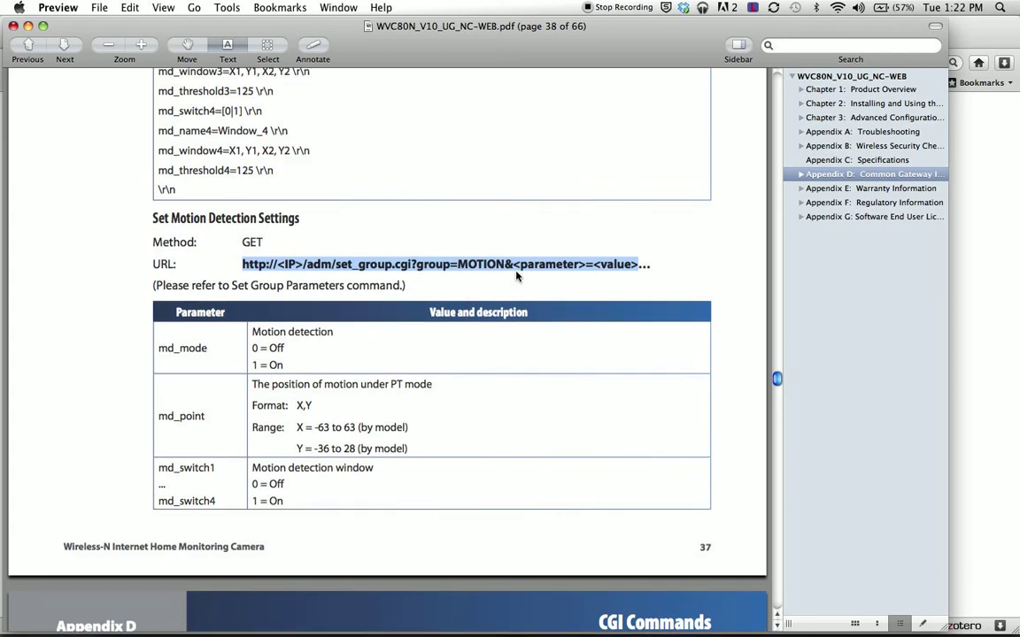
{"action": "scroll", "coordinate": [481, 240], "scroll_direction": "up", "scroll_amount": 10}
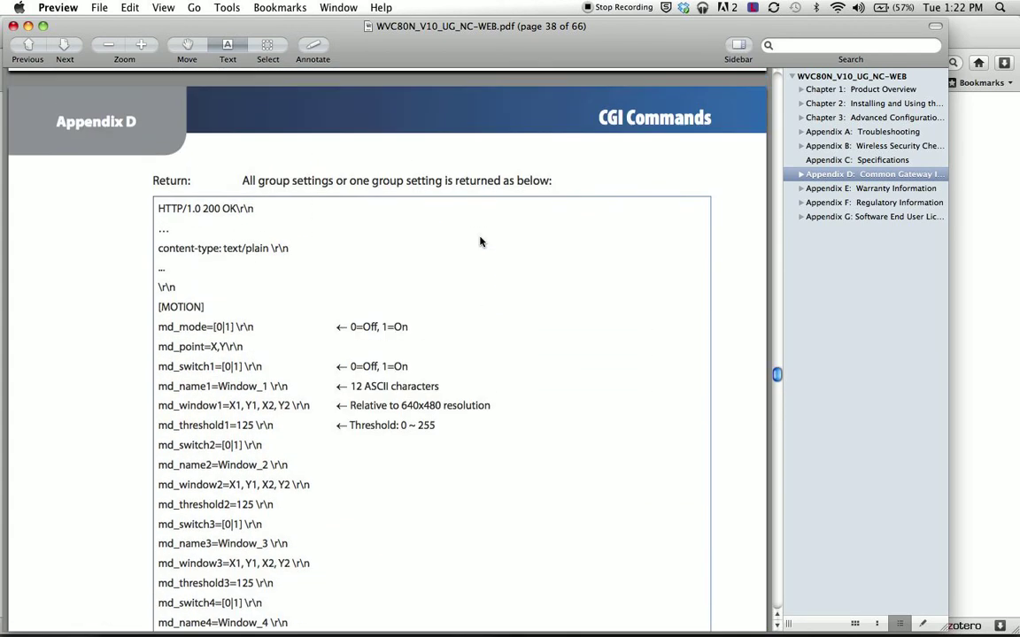
{"action": "scroll", "coordinate": [481, 240], "scroll_direction": "up", "scroll_amount": 8}
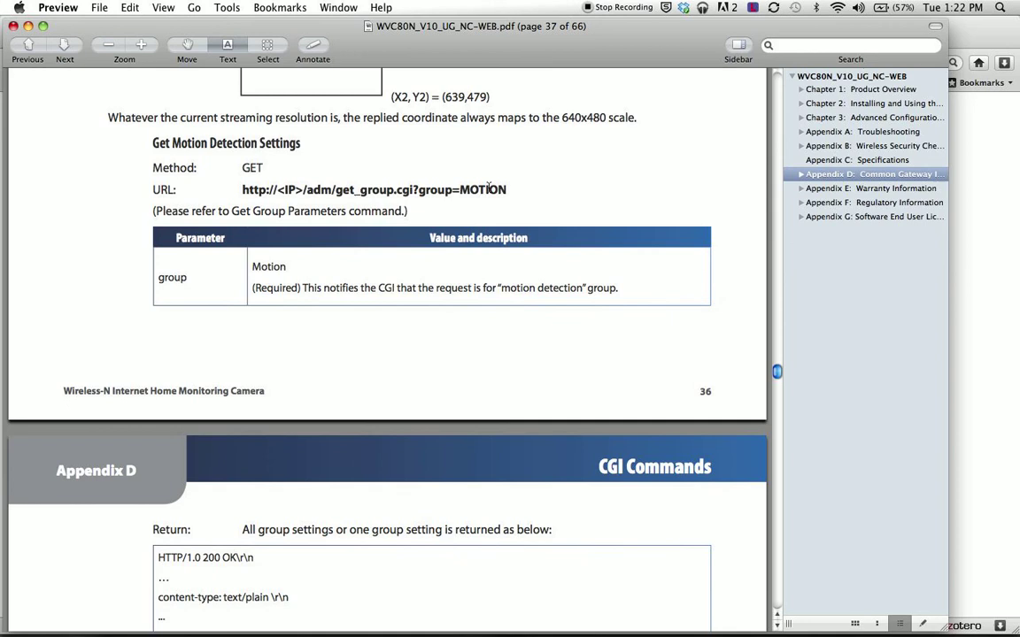
{"action": "scroll", "coordinate": [521, 203], "scroll_direction": "up", "scroll_amount": 1}
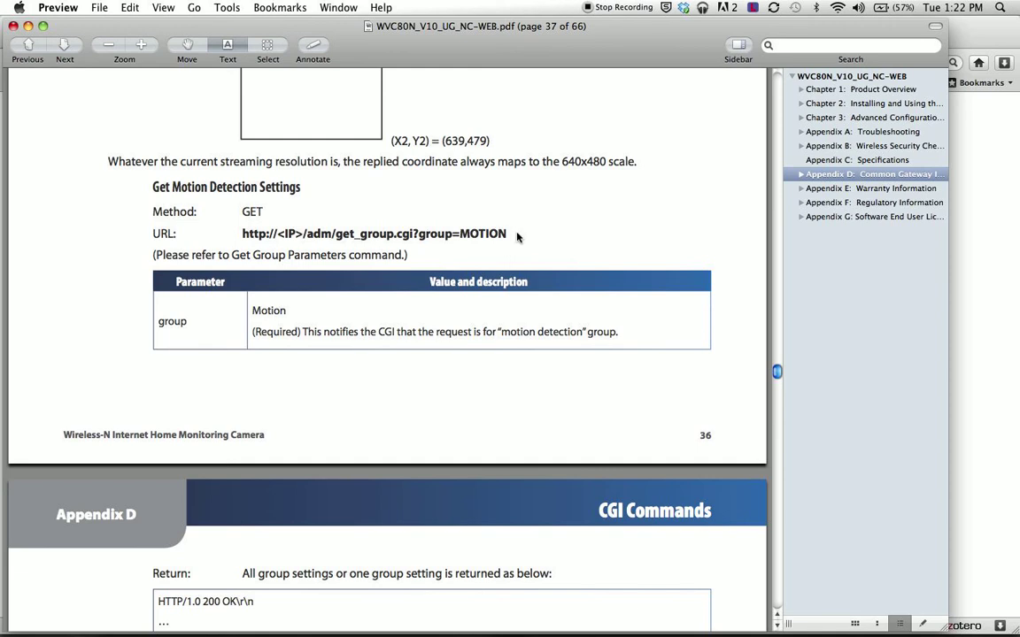
Copy the get_group.cgi?group=MOTION URL for Get Motion Detection Settings.
{"action": "left_click_drag", "start_coordinate": [518, 236], "coordinate": [241, 237]}
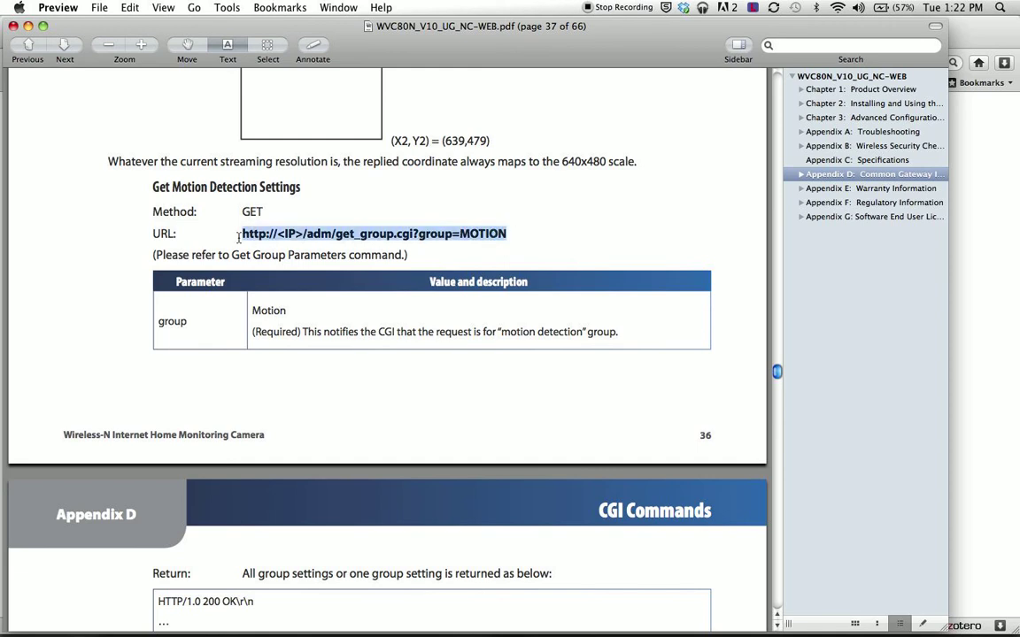
{"action": "key", "text": "super+c"}
{"action": "key", "text": "F3"}
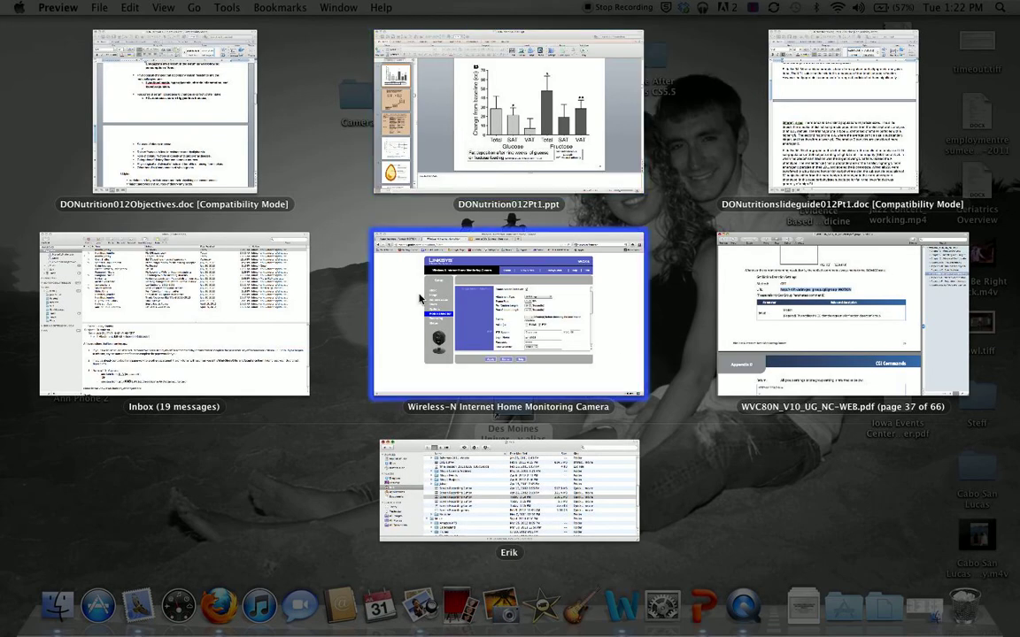
Load the pasted get_group.cgi?group=MOTION URL with the camera's hostname replacing <IP>.
{"action": "left_click", "coordinate": [386, 265]}
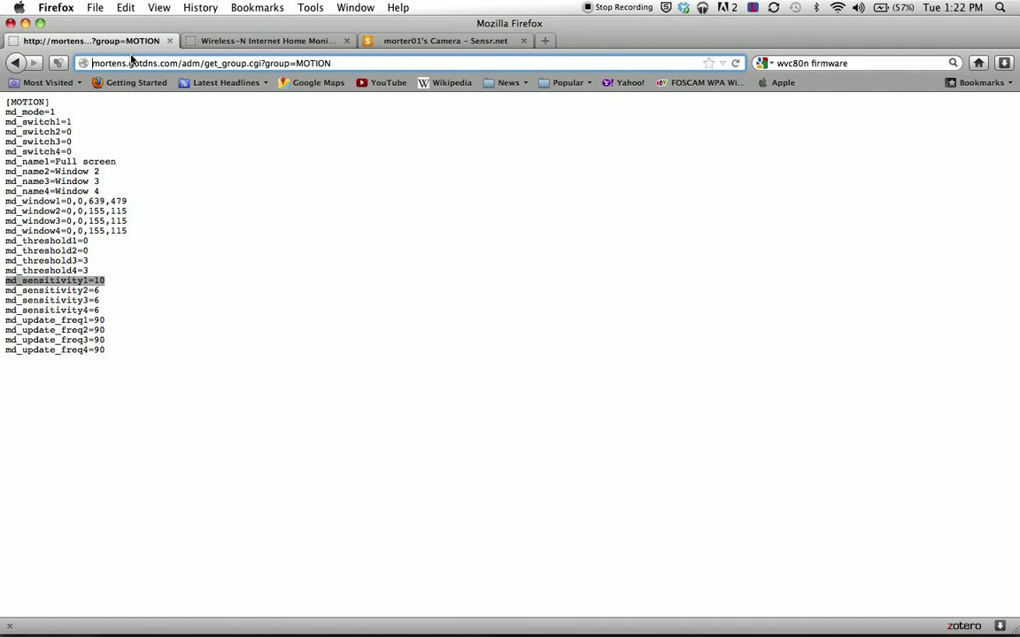
{"action": "left_click", "coordinate": [131, 59]}
{"action": "key", "text": "super+v"}
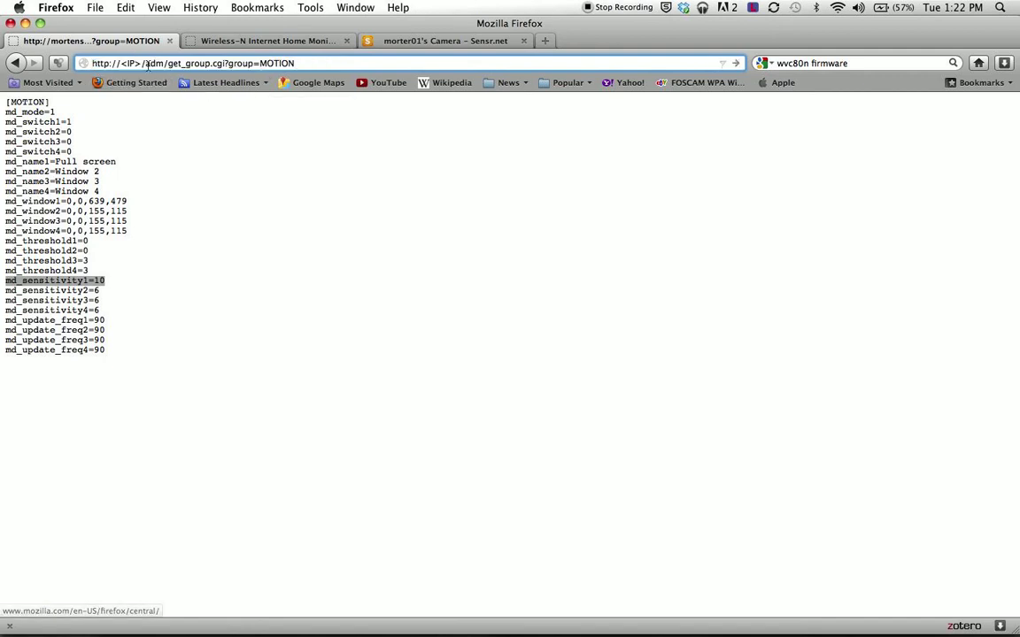
{"action": "left_click_drag", "start_coordinate": [141, 64], "coordinate": [118, 64]}
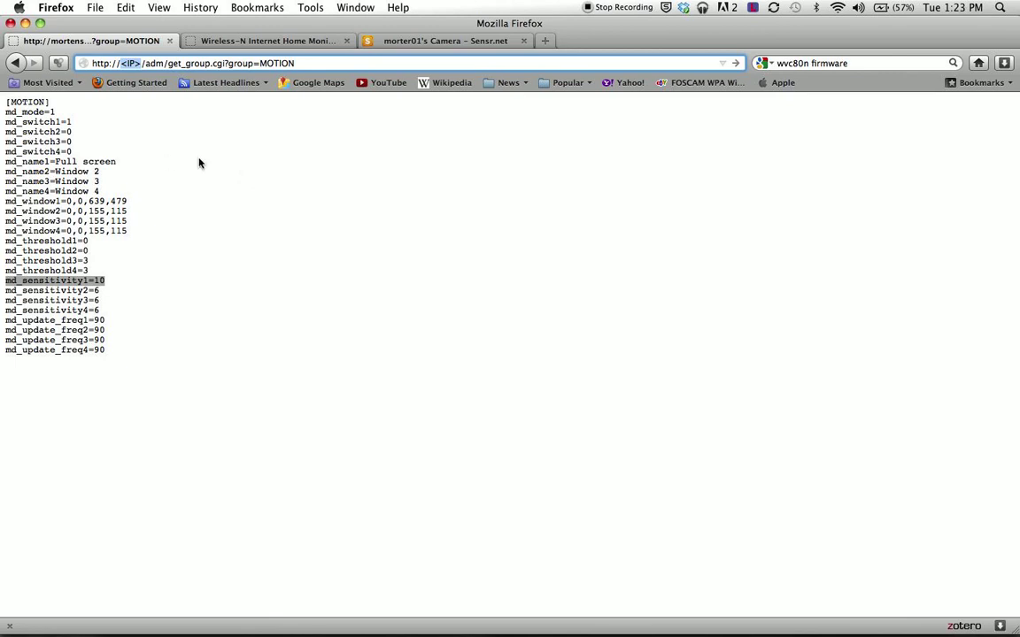
{"action": "type", "text": "mortens.got"}
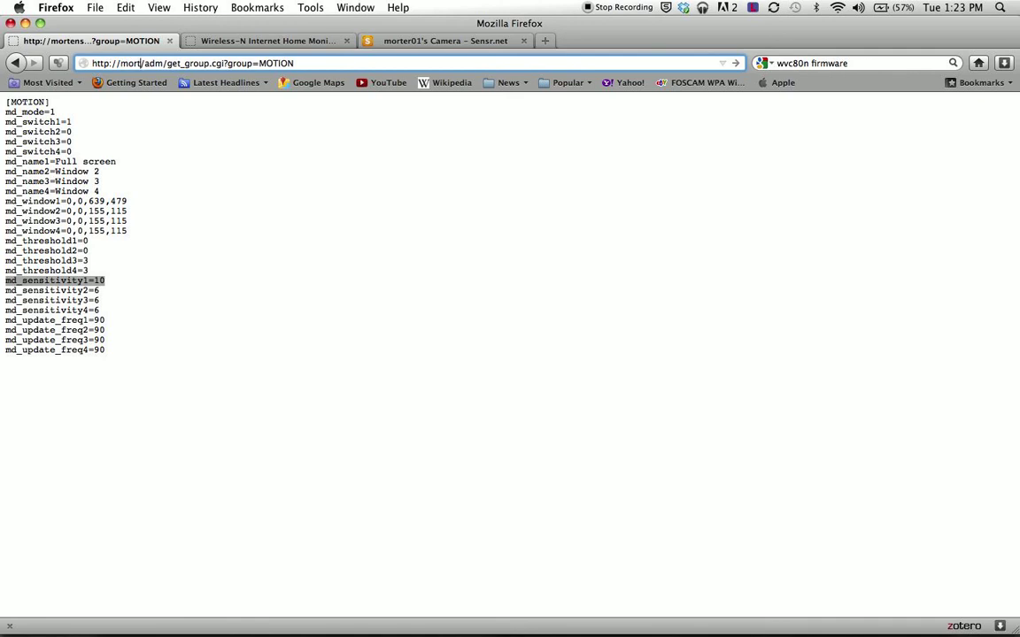
{"action": "type", "text": "dns."}
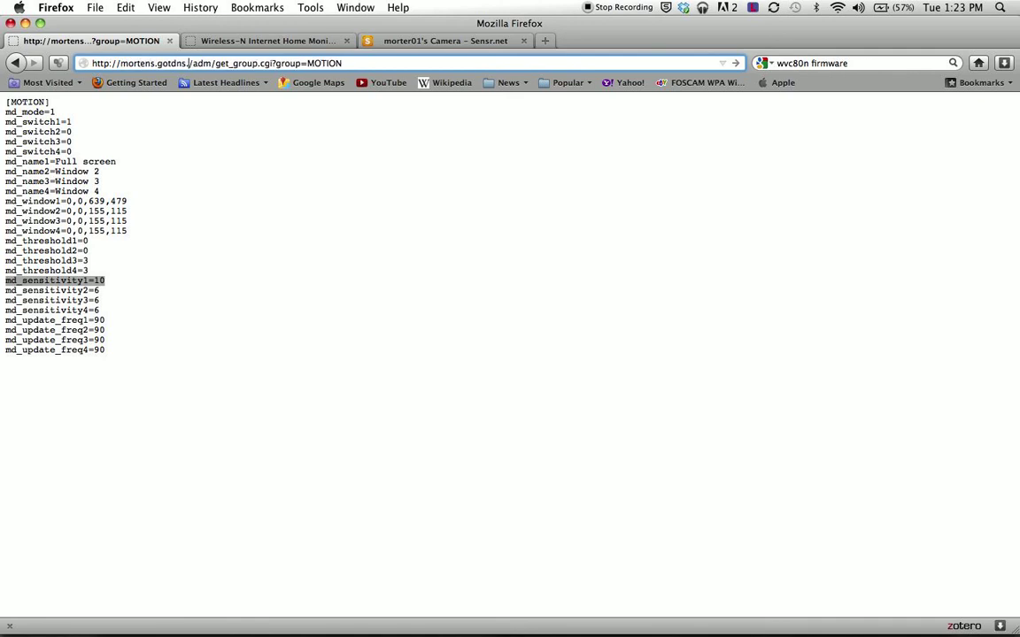
{"action": "type", "text": "com"}
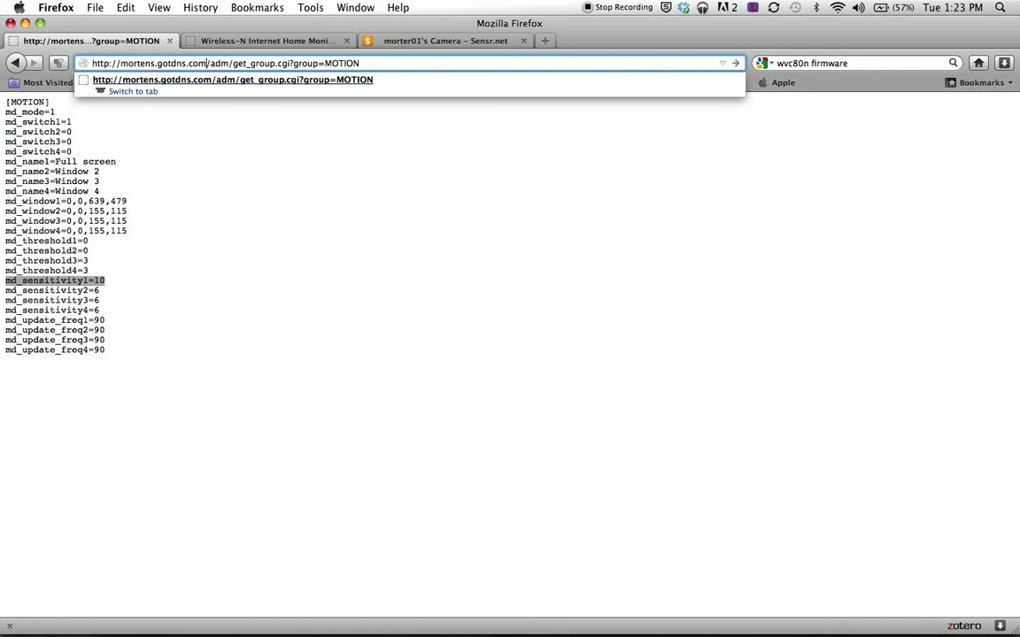
{"action": "key", "text": "Return"}
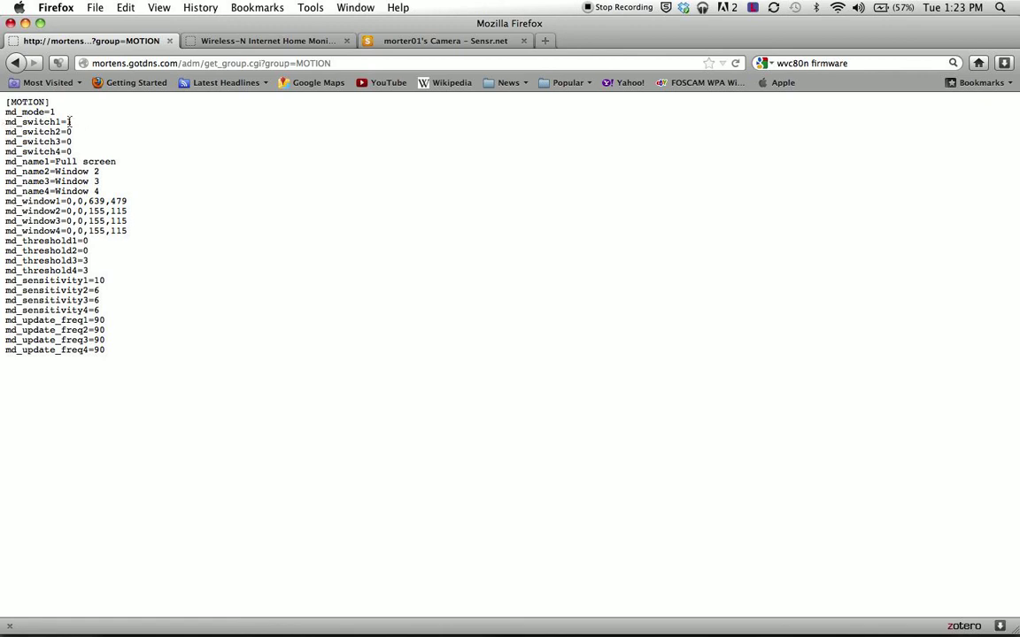
Inspect the md_switch1=1 and md_sensitivity1=10 lines in the MOTION output.
{"action": "left_click_drag", "start_coordinate": [70, 122], "coordinate": [5, 125]}
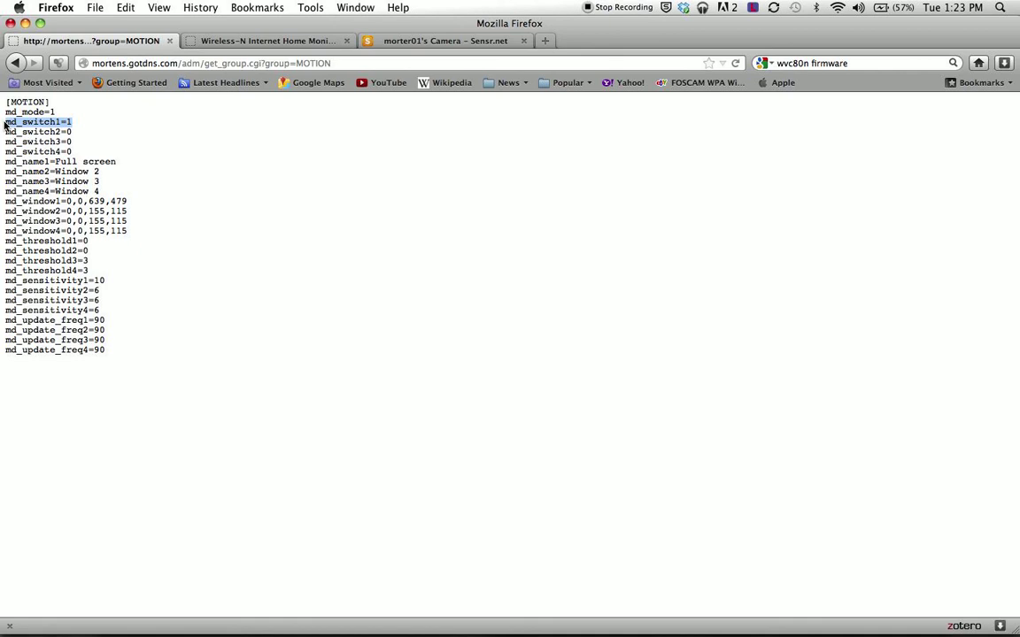
{"action": "left_click", "coordinate": [4, 125]}
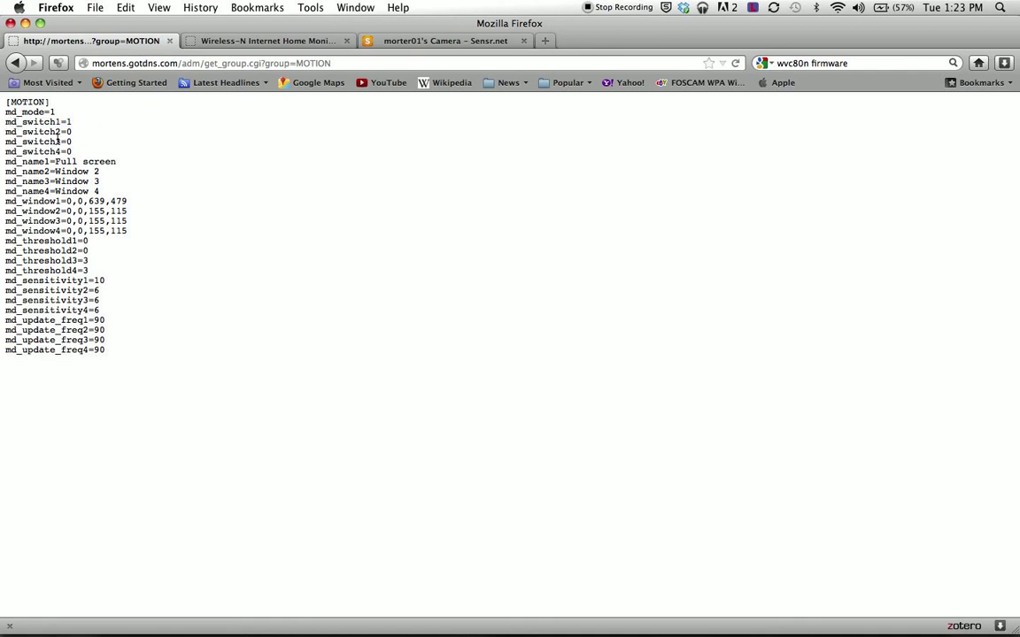
{"action": "mouse_move", "coordinate": [106, 280]}
{"action": "left_mouse_down"}
{"action": "mouse_move", "coordinate": [4, 281]}
{"action": "mouse_move", "coordinate": [105, 281]}
{"action": "left_mouse_up"}
{"action": "left_click", "coordinate": [113, 284]}
{"action": "left_click", "coordinate": [7, 283]}
{"action": "left_click", "coordinate": [120, 276]}
{"action": "mouse_move", "coordinate": [7, 282]}
{"action": "left_mouse_down"}
{"action": "mouse_move", "coordinate": [114, 283]}
{"action": "mouse_move", "coordinate": [5, 283]}
{"action": "left_mouse_up"}
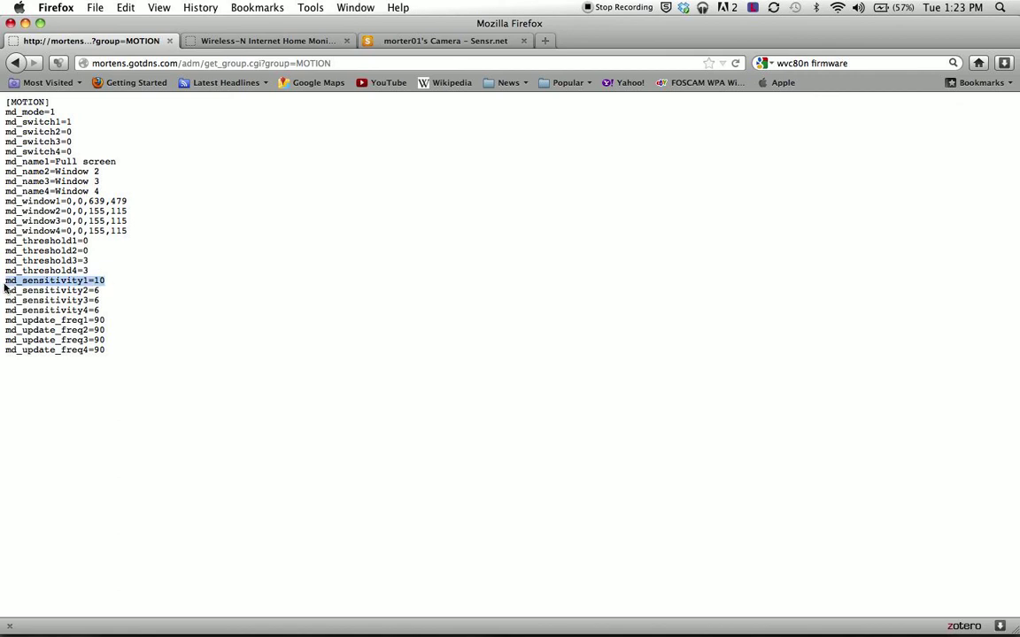
{"action": "left_click", "coordinate": [64, 282]}
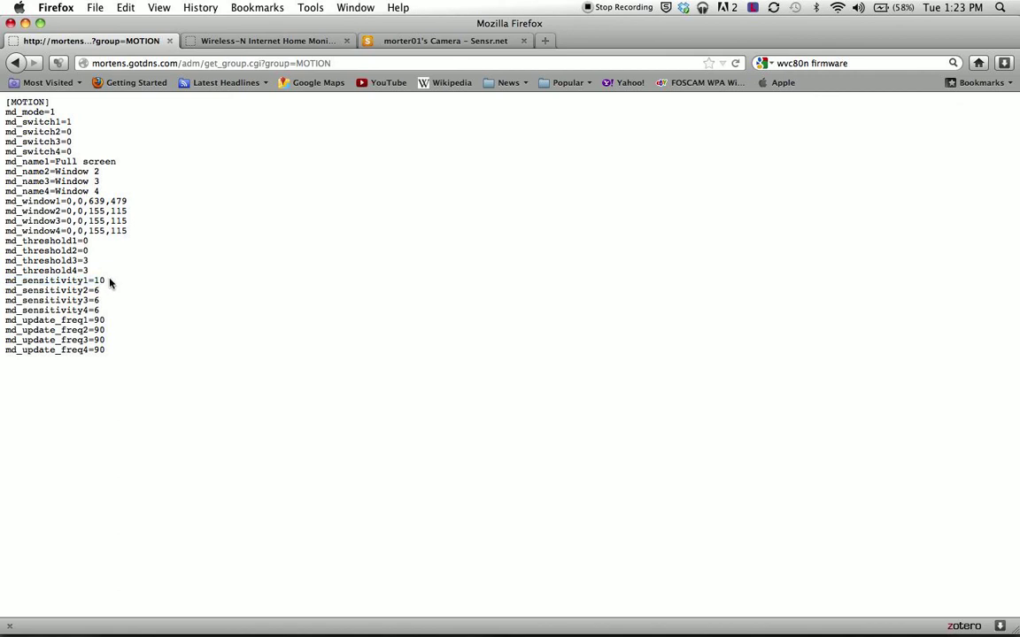
{"action": "left_click_drag", "start_coordinate": [71, 282], "coordinate": [5, 285]}
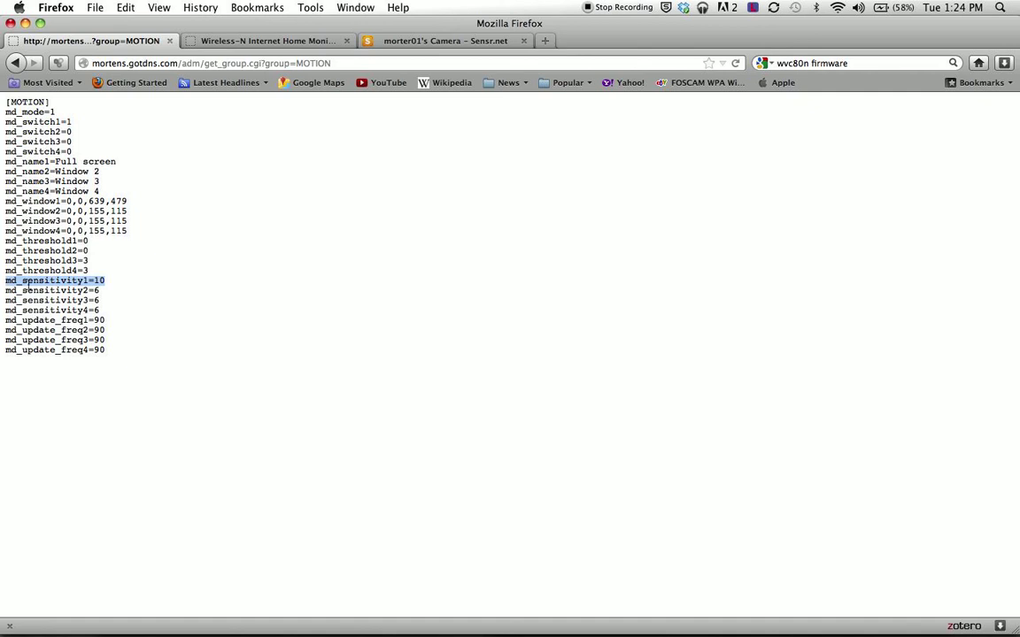
{"action": "left_click", "coordinate": [95, 280]}
Paste md_sensitivity1= into a new blank tab's address bar.
{"action": "left_click_drag", "start_coordinate": [95, 280], "coordinate": [5, 283]}
{"action": "left_click", "coordinate": [544, 41]}
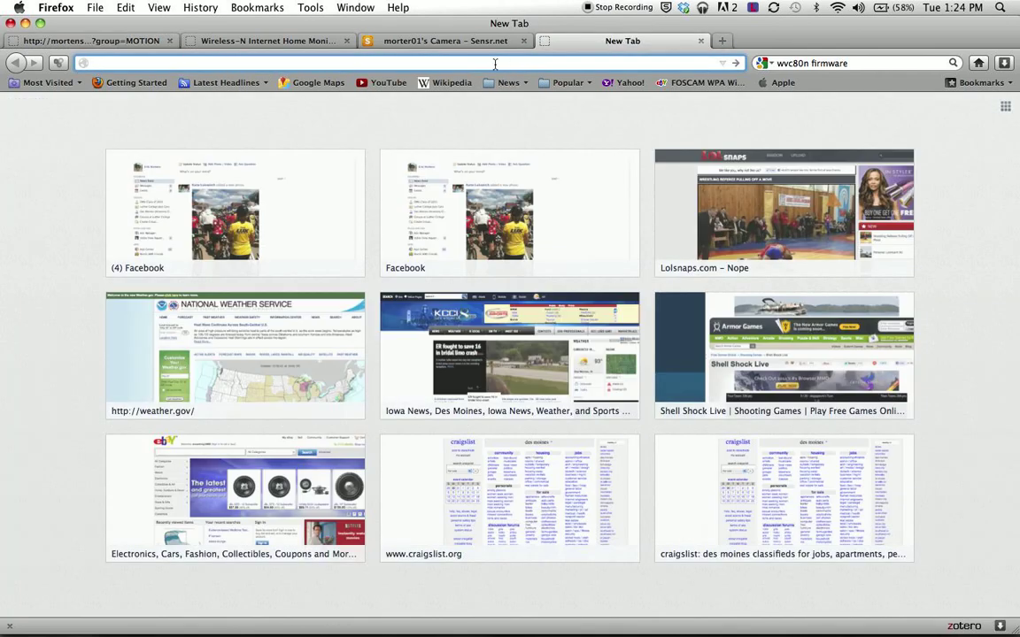
{"action": "key", "text": "super+v"}
{"action": "left_click", "coordinate": [148, 44]}
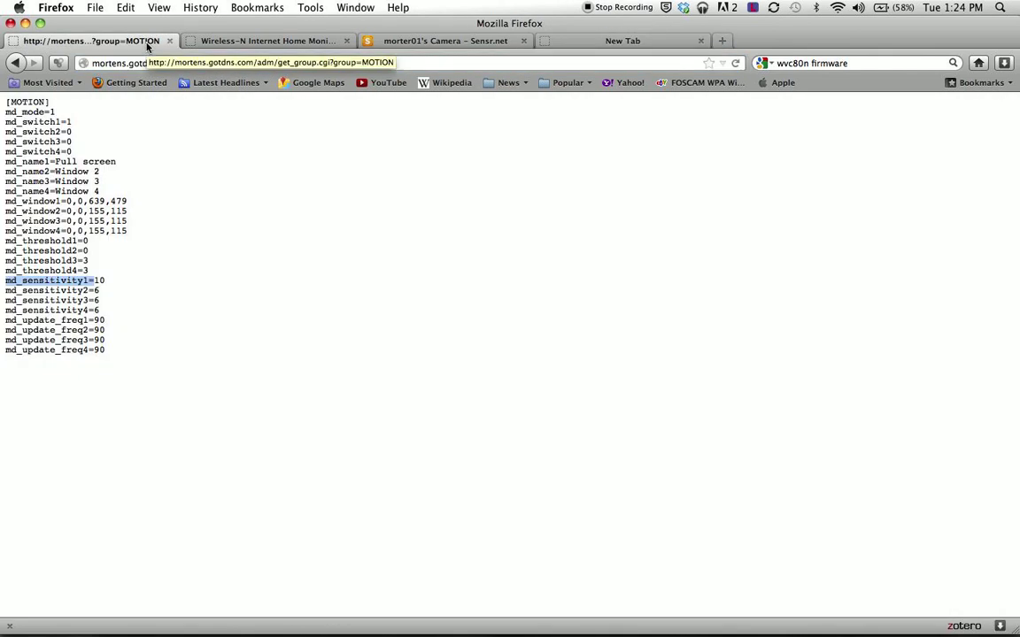
{"action": "key", "text": "F9"}
Copy the Set Motion Detection Settings set_group.cgi URL from page 38 of the WVC80N manual.
{"action": "left_click", "coordinate": [841, 315]}
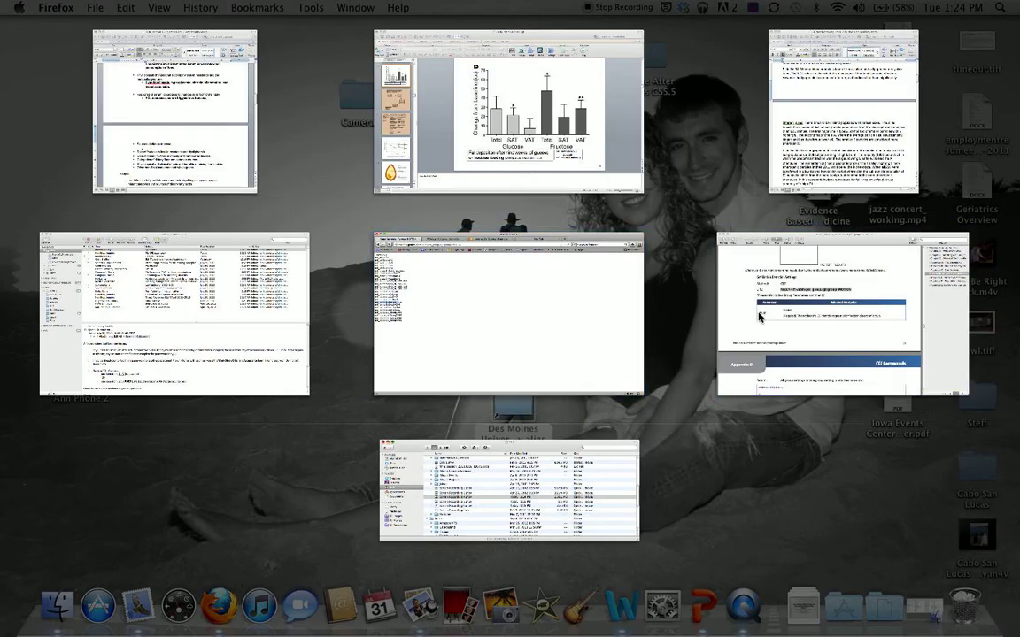
{"action": "scroll", "coordinate": [363, 292], "scroll_direction": "down", "scroll_amount": 5}
{"action": "scroll", "coordinate": [363, 292], "scroll_direction": "up", "scroll_amount": 5}
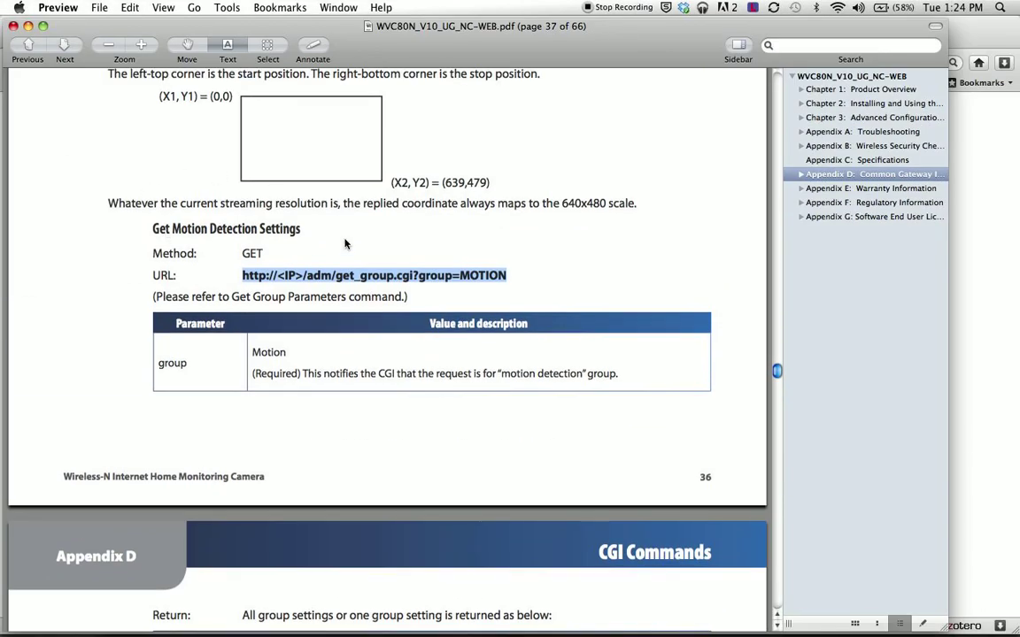
{"action": "scroll", "coordinate": [346, 243], "scroll_direction": "down", "scroll_amount": 3}
{"action": "scroll", "coordinate": [345, 243], "scroll_direction": "down", "scroll_amount": 15}
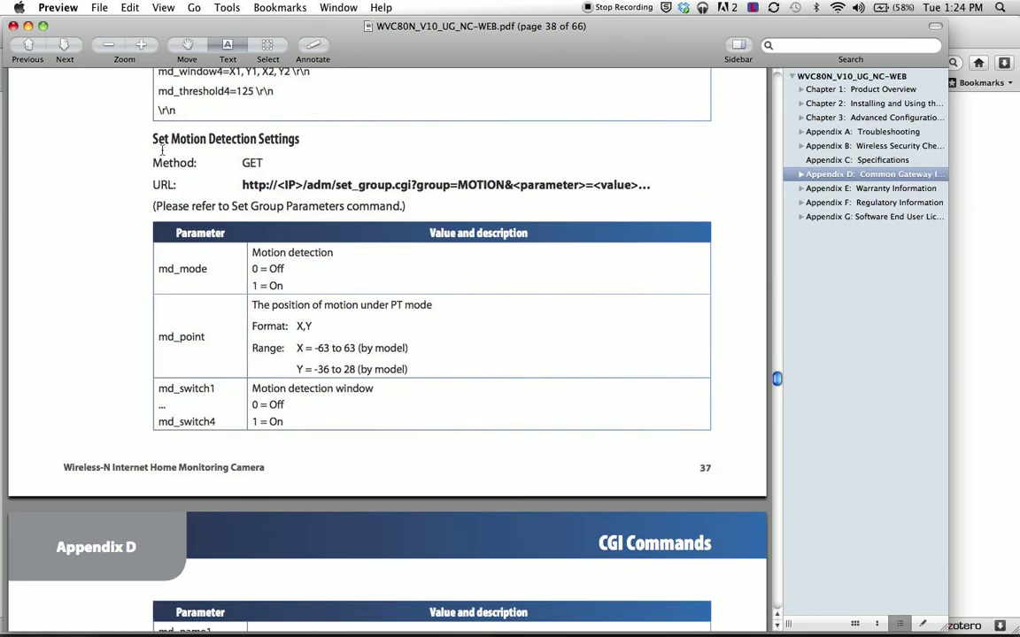
{"action": "left_click_drag", "start_coordinate": [237, 182], "coordinate": [638, 190]}
{"action": "key", "text": "super+c"}
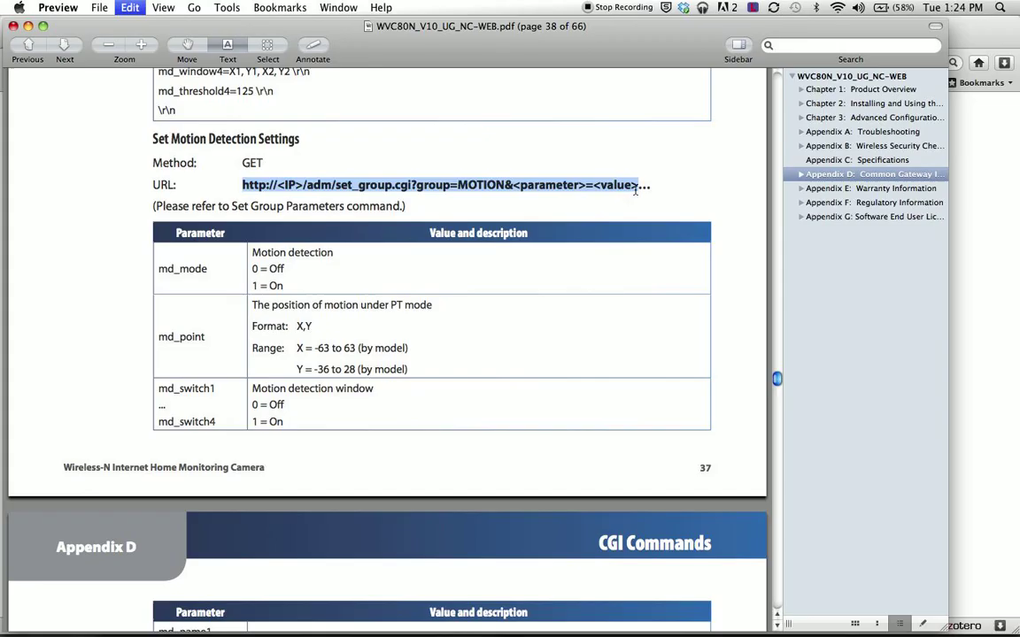
{"action": "key", "text": "F9"}
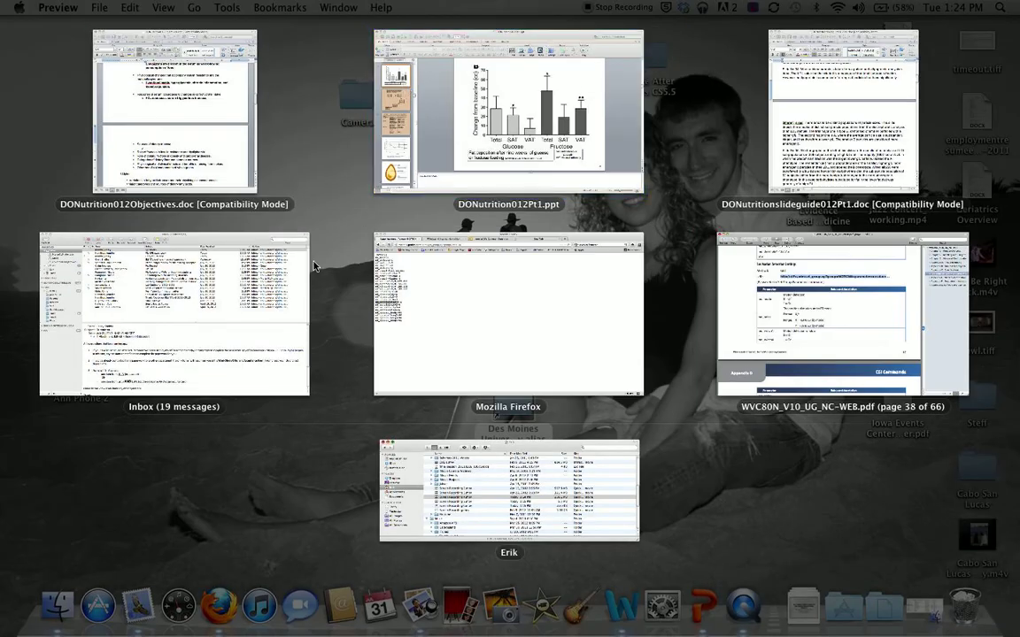
Paste the set_group.cgi URL into the tab's address bar, replacing <IP> with the camera's host name.
{"action": "left_click", "coordinate": [523, 286]}
{"action": "left_click", "coordinate": [587, 50]}
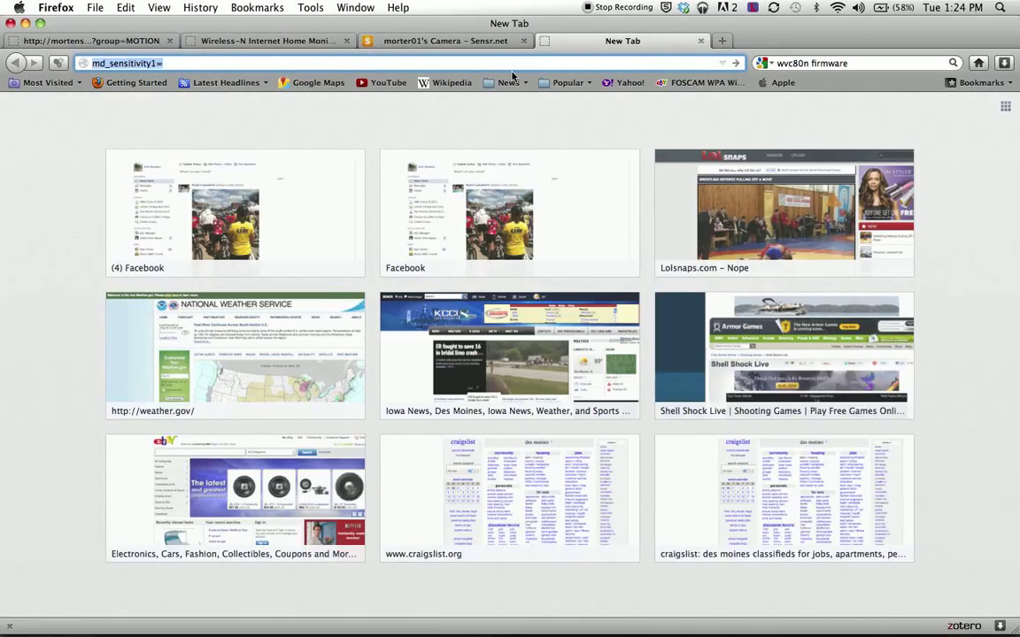
{"action": "left_click", "coordinate": [95, 65]}
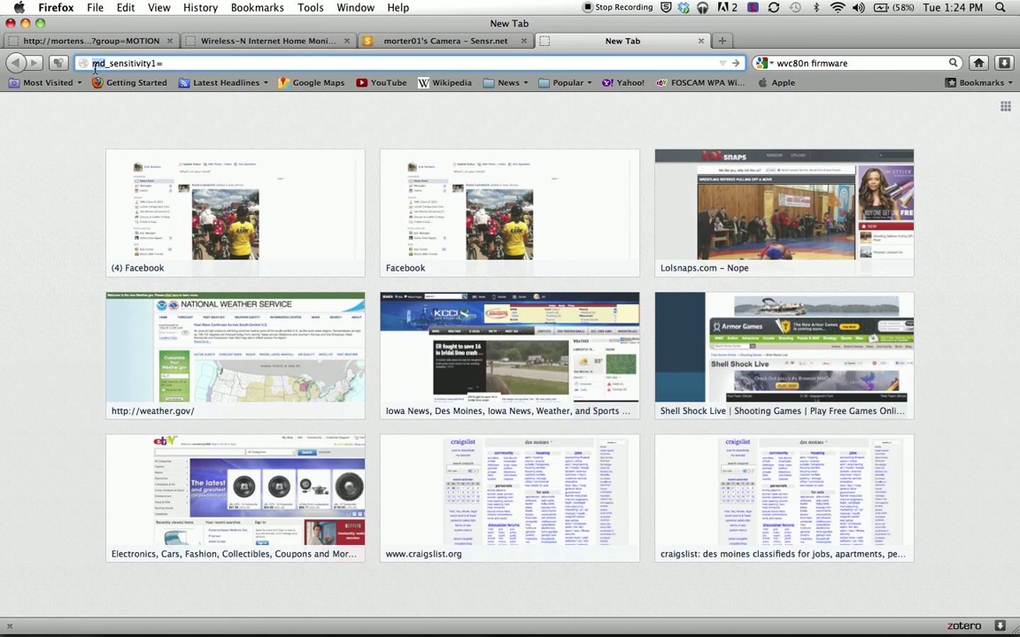
{"action": "key", "text": "super+v"}
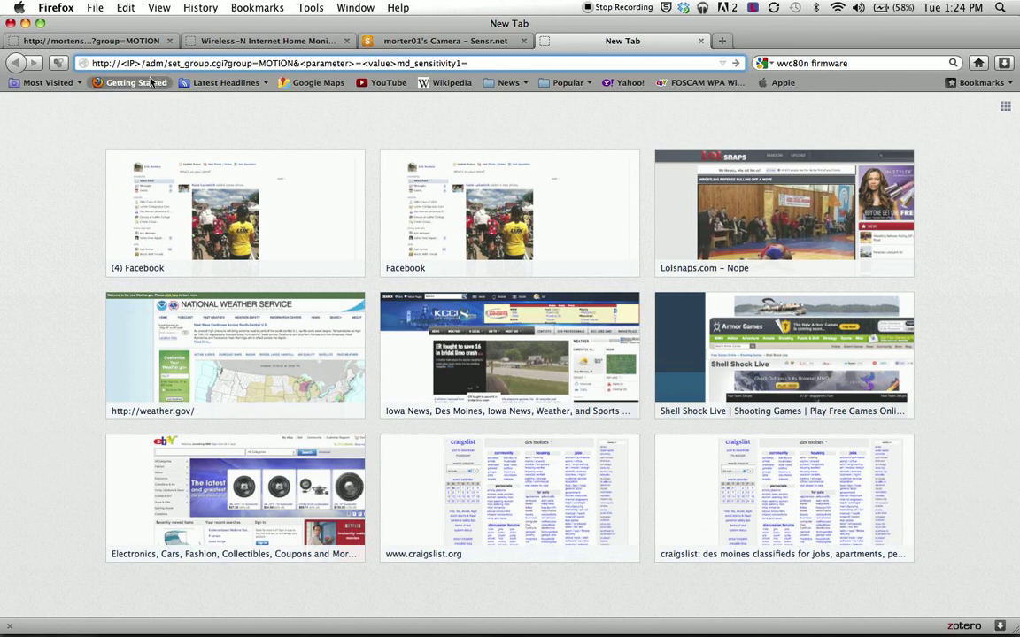
{"action": "left_click_drag", "start_coordinate": [140, 63], "coordinate": [122, 63]}
{"action": "type", "text": "mortens.got"}
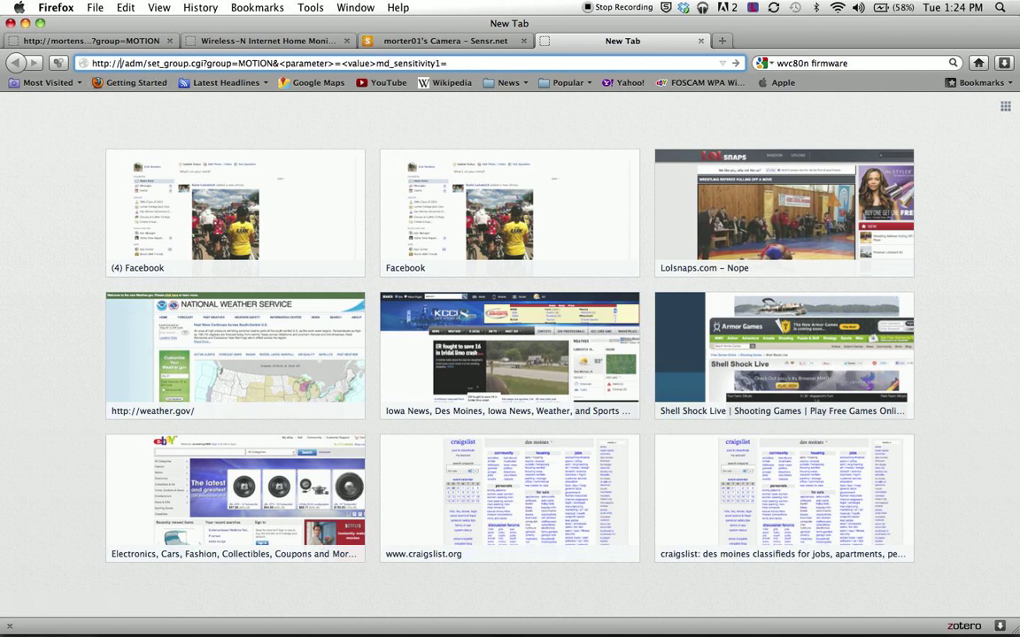
{"action": "type", "text": "dns.com"}
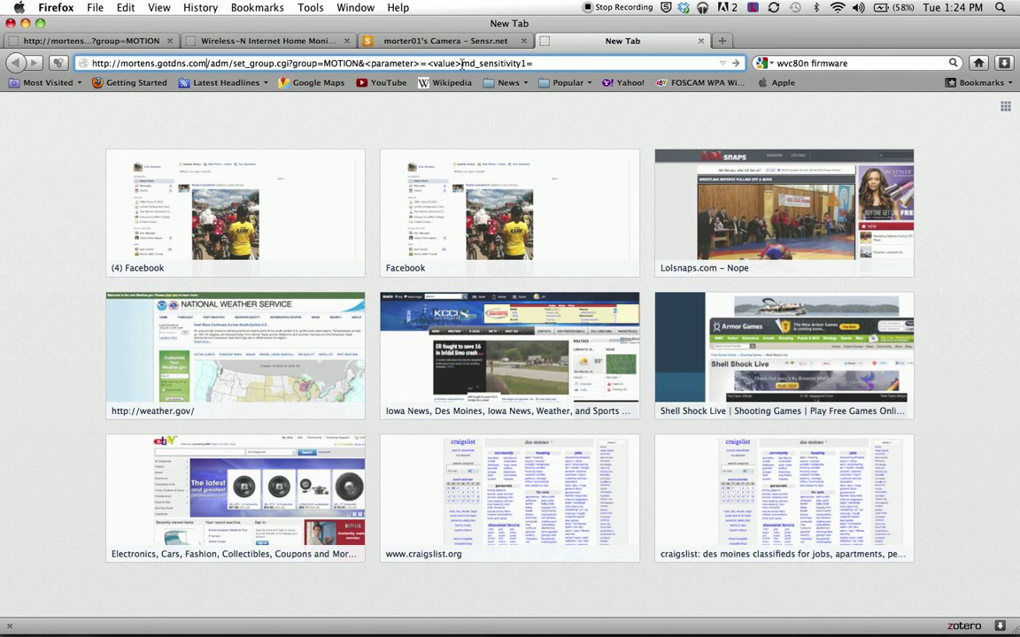
Replace the <parameter>=<value> placeholder to set md_sensitivity1 to 10 and submit the request.
{"action": "left_click_drag", "start_coordinate": [461, 64], "coordinate": [367, 64]}
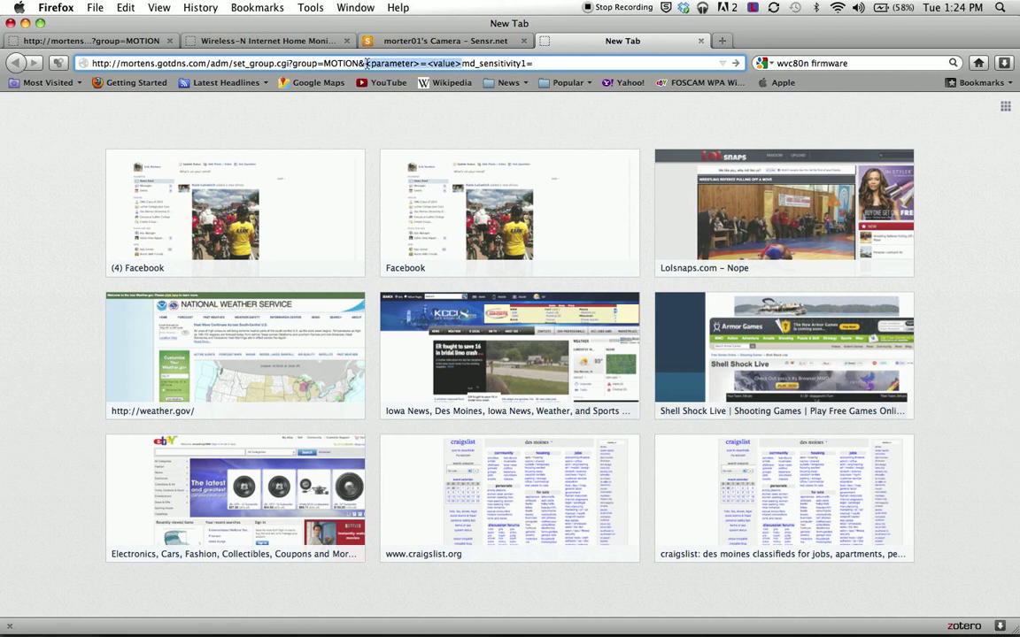
{"action": "key", "text": "BackSpace"}
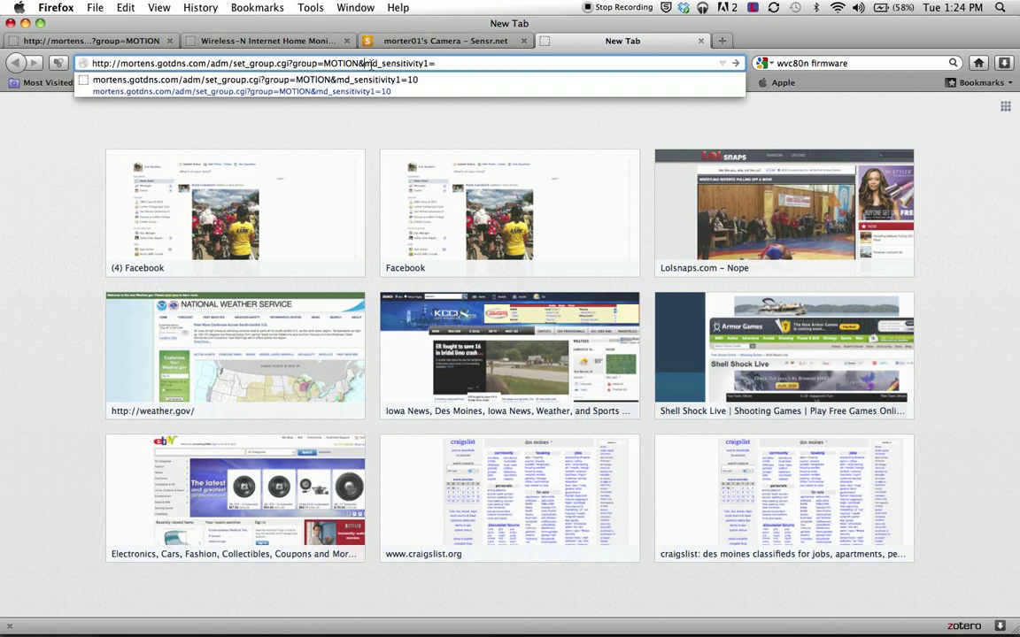
{"action": "left_click", "coordinate": [393, 64]}
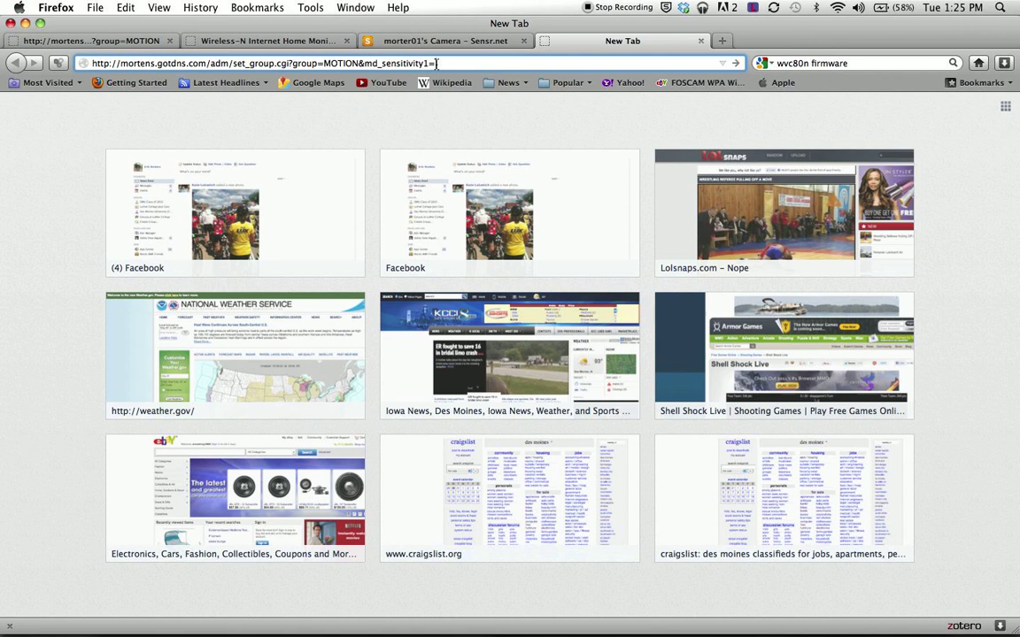
{"action": "type", "text": "10"}
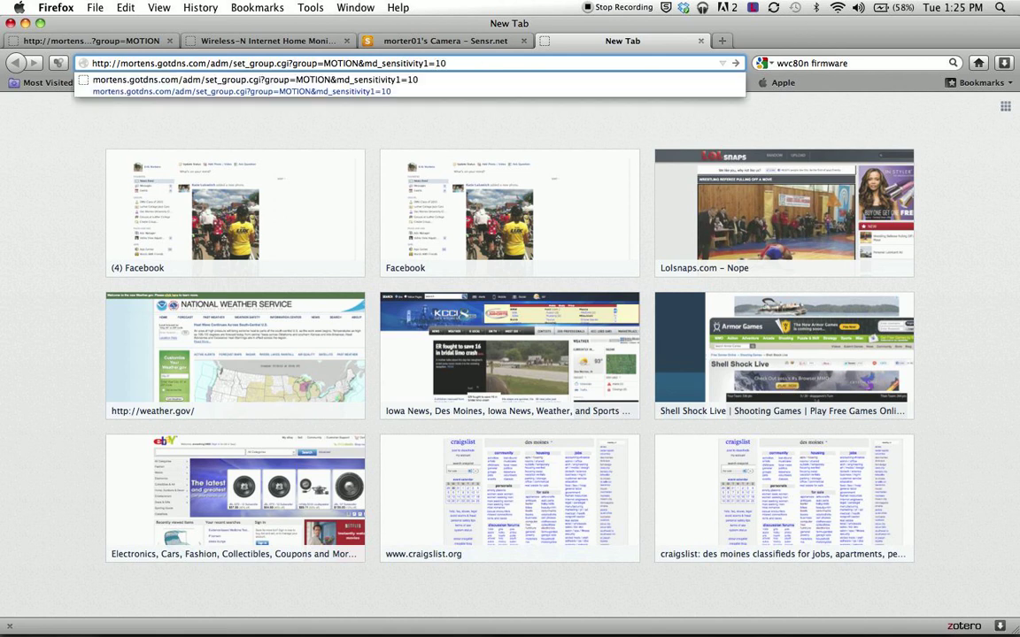
{"action": "key", "text": "Return"}
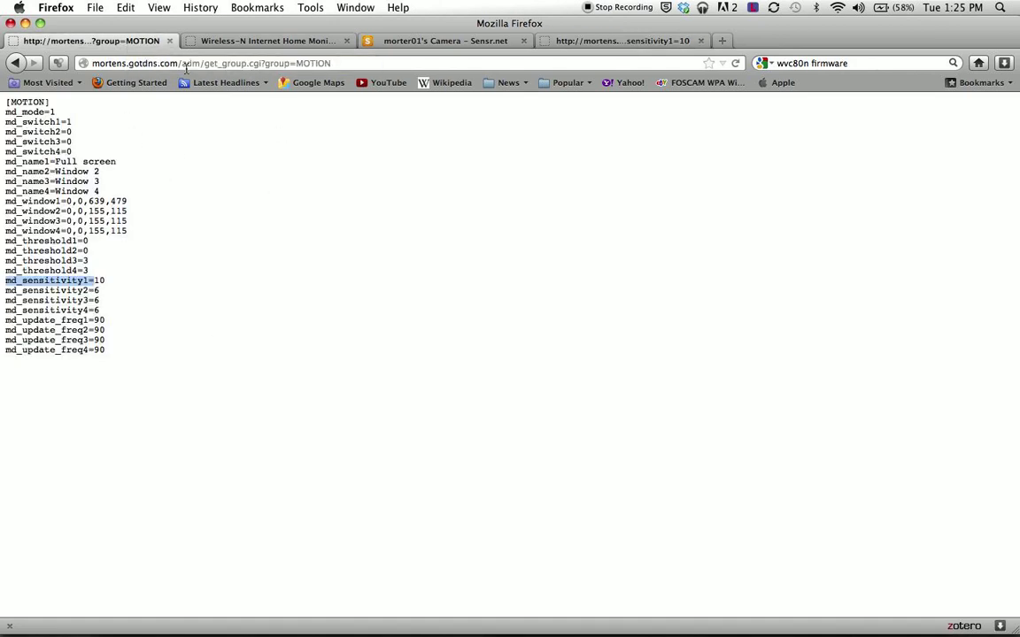
Reload the get_group MOTION settings and confirm md_sensitivity1 now reads 10.
{"action": "left_click", "coordinate": [167, 62]}
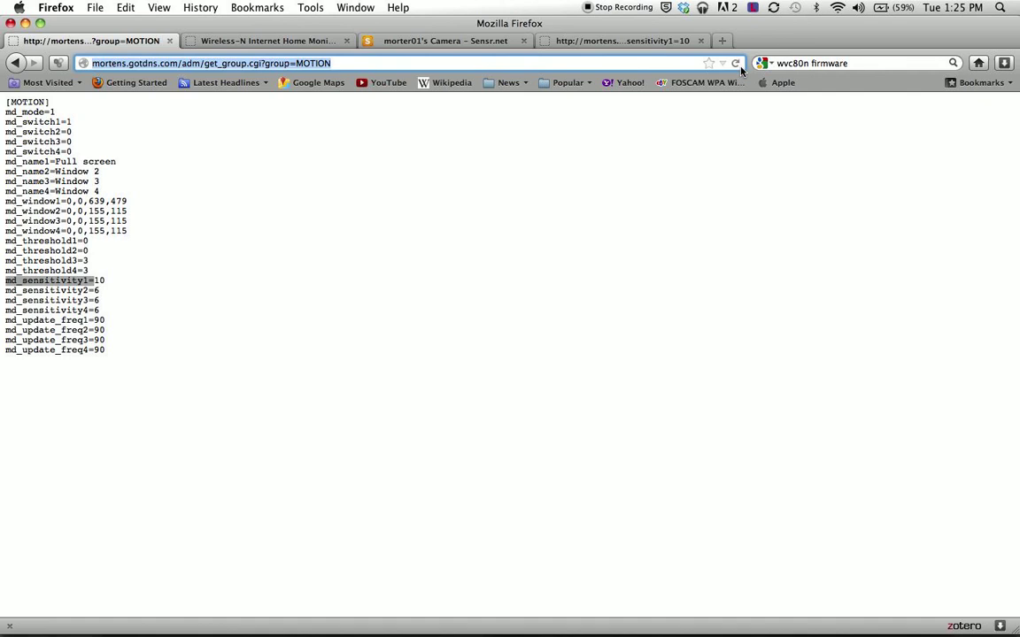
{"action": "key", "text": "super+r"}
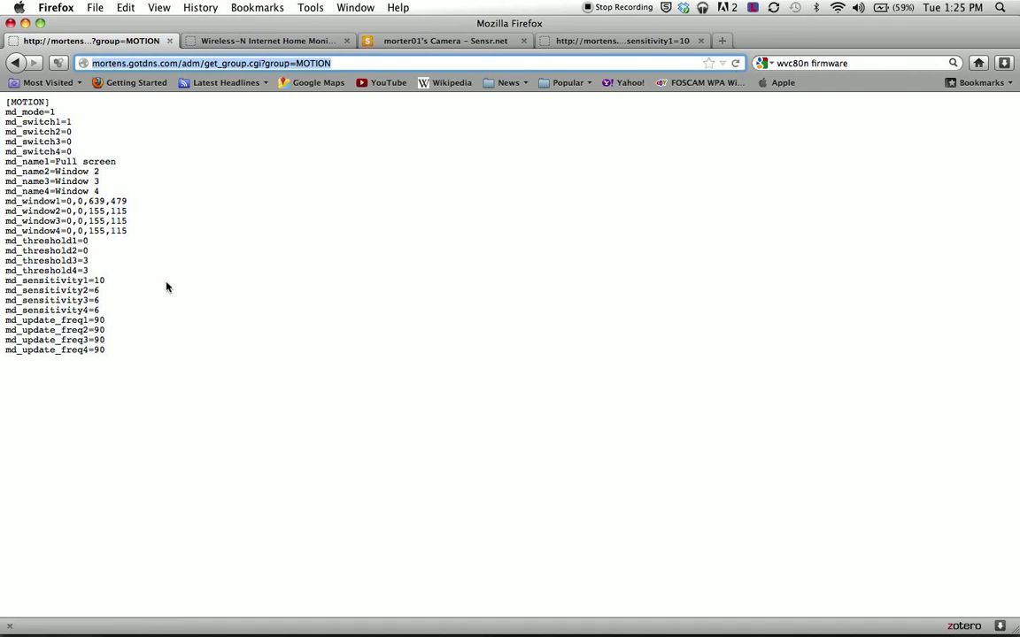
{"action": "left_click_drag", "start_coordinate": [111, 285], "coordinate": [7, 283]}
{"action": "left_click", "coordinate": [7, 284]}
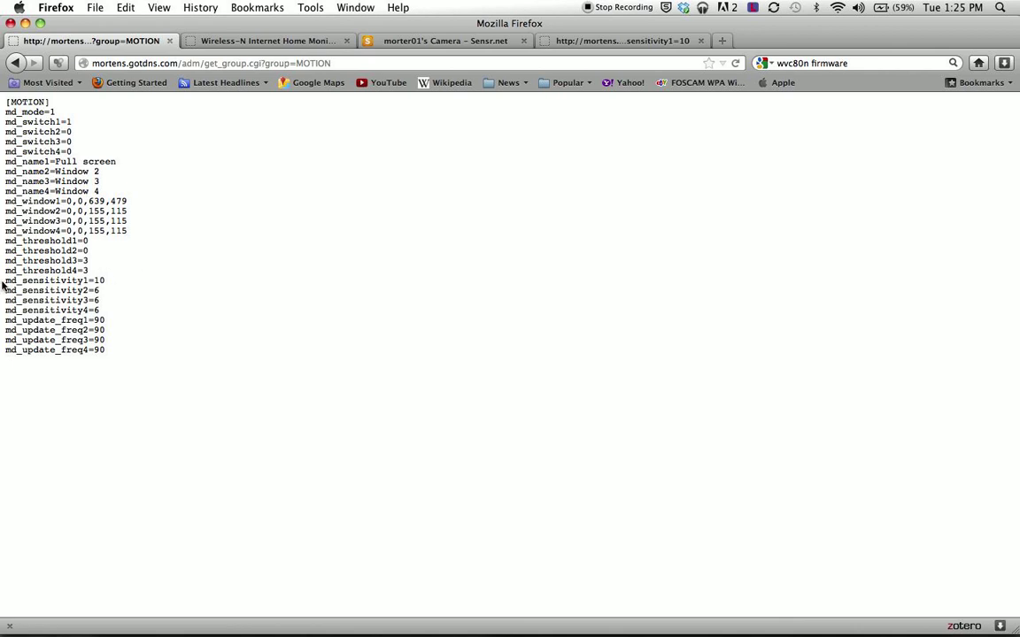
{"action": "left_click_drag", "start_coordinate": [5, 283], "coordinate": [109, 283]}
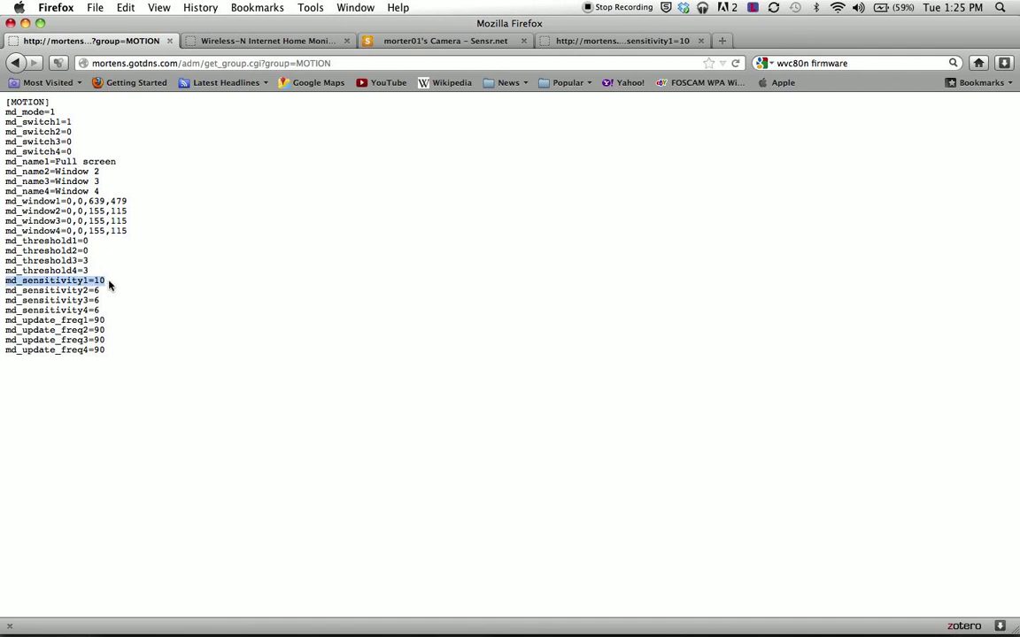
{"action": "left_click", "coordinate": [108, 284]}
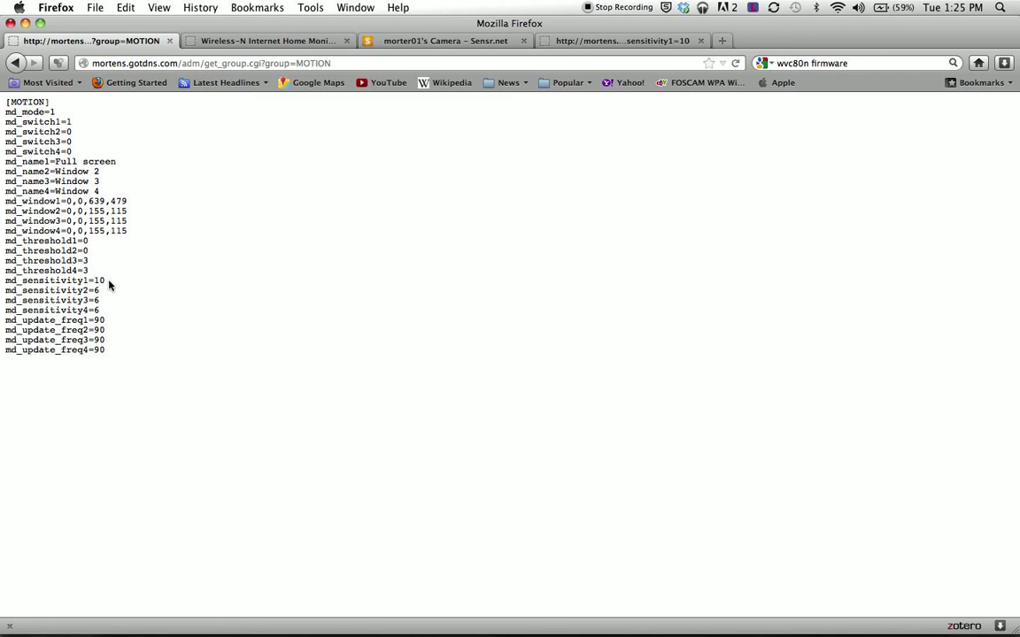
Point out the md_threshold1=0 line in the MOTION settings.
{"action": "left_click_drag", "start_coordinate": [89, 242], "coordinate": [7, 242]}
{"action": "left_click", "coordinate": [7, 242]}
{"action": "double_click", "coordinate": [52, 241]}
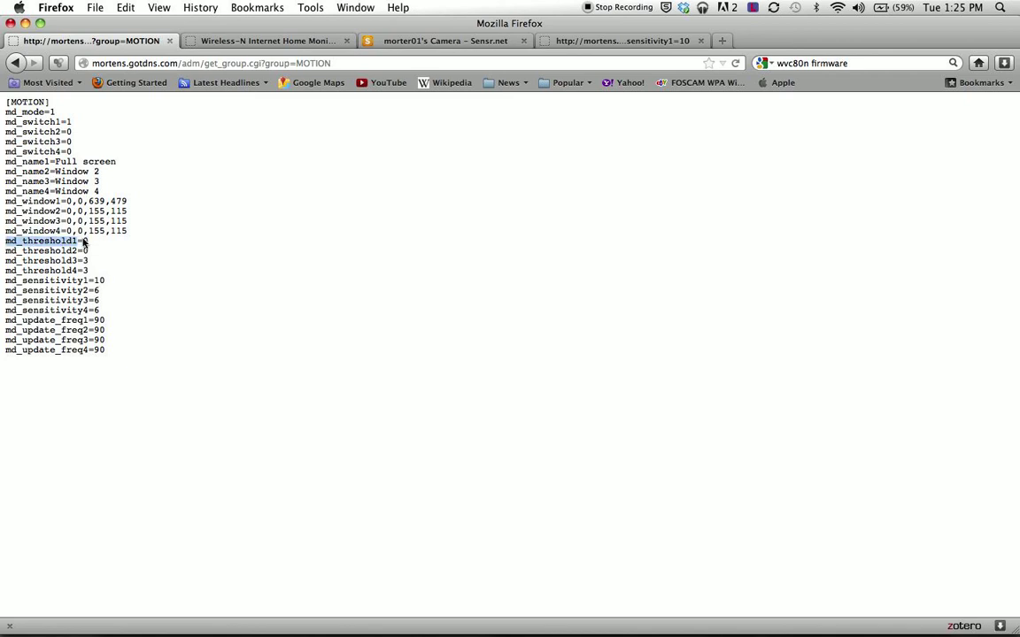
{"action": "mouse_move", "coordinate": [85, 242]}
{"action": "left_mouse_down"}
{"action": "mouse_move", "coordinate": [5, 242]}
{"action": "mouse_move", "coordinate": [91, 242]}
{"action": "left_mouse_up"}
{"action": "left_click", "coordinate": [80, 245]}
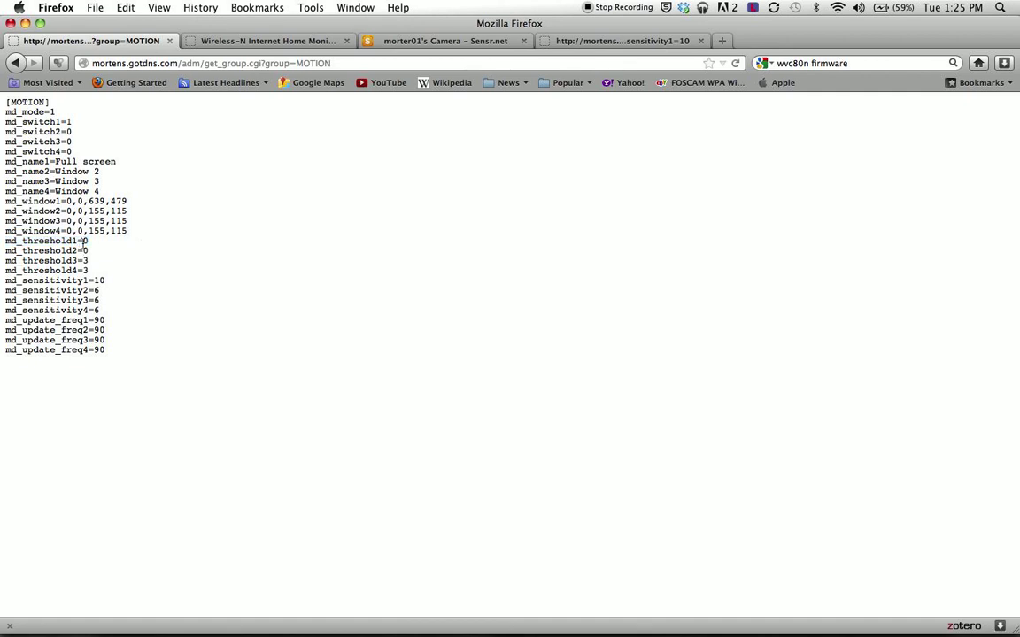
{"action": "left_click_drag", "start_coordinate": [84, 245], "coordinate": [5, 247]}
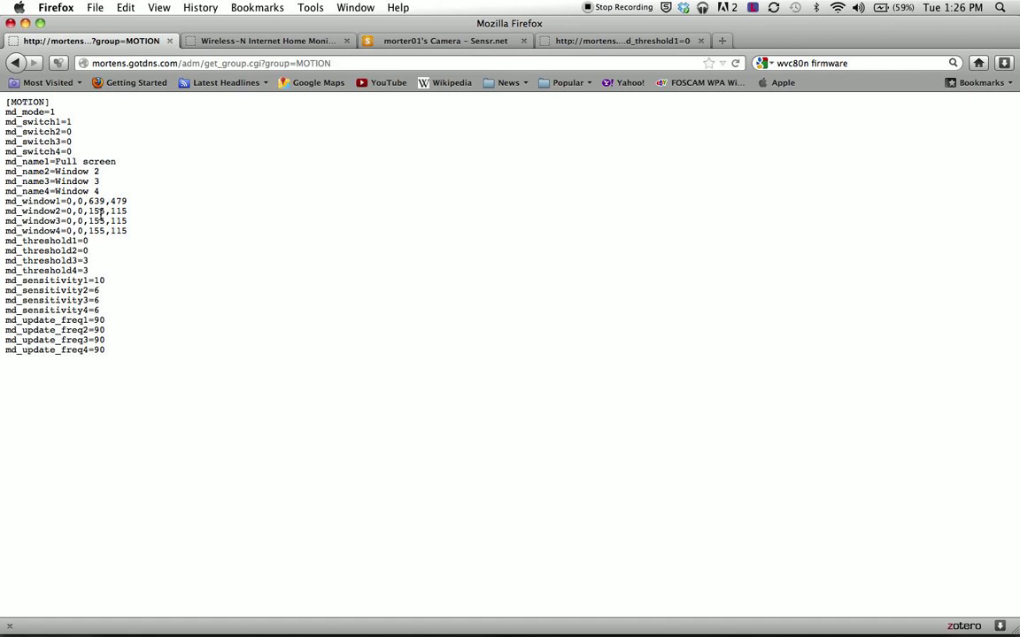
Review the camera's Motion Detection and Alerts & Notifications settings in Sensr.net, then close Camera Settings.
{"action": "left_click", "coordinate": [434, 40]}
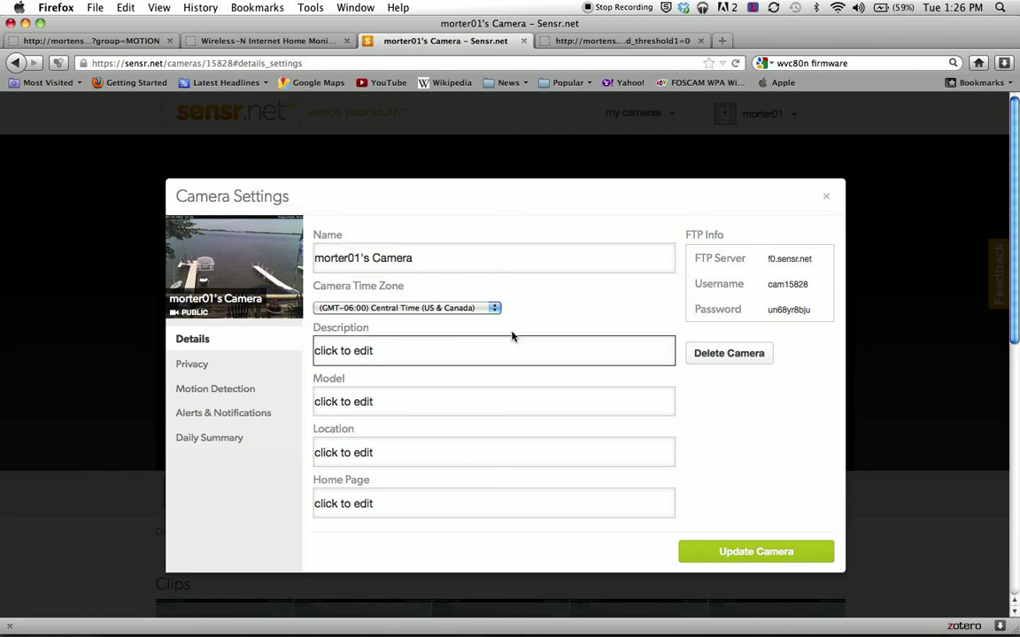
{"action": "left_click", "coordinate": [241, 390]}
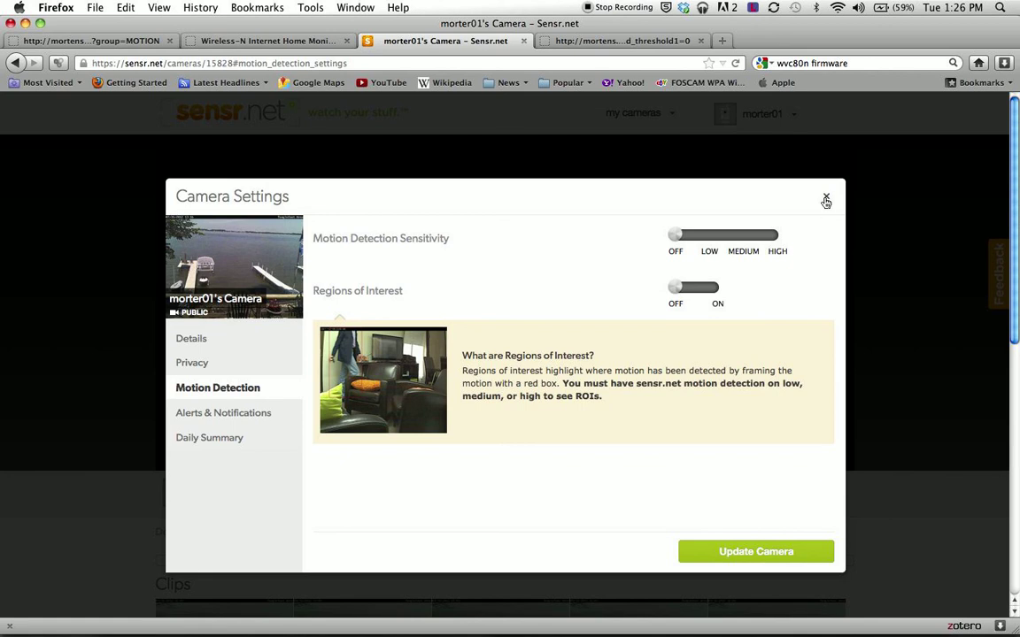
{"action": "left_click", "coordinate": [257, 421]}
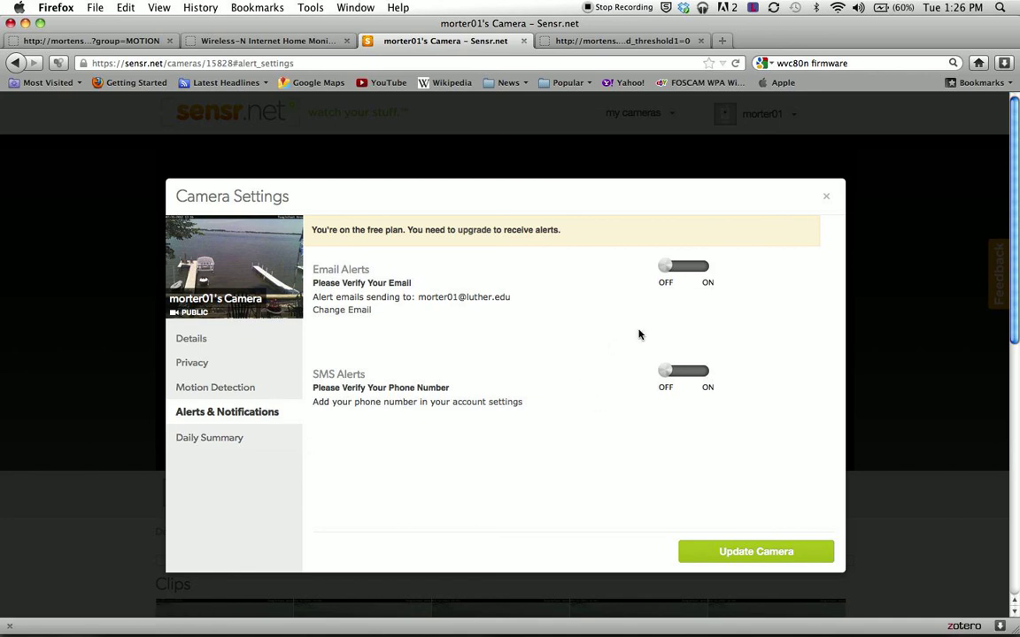
{"action": "left_click", "coordinate": [826, 197]}
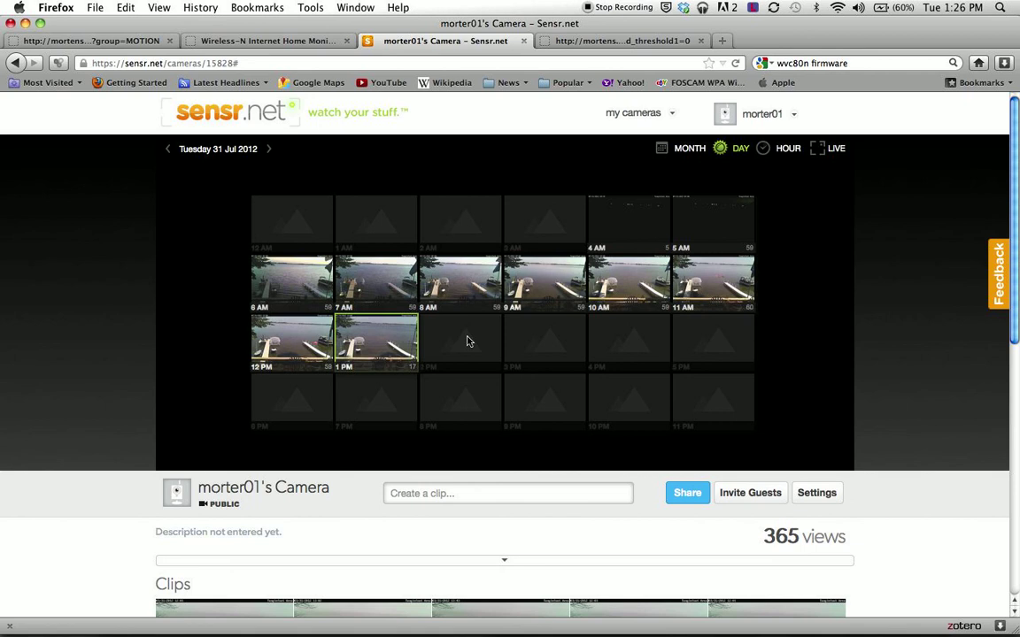
Play back the 8 AM Tue, Jul 31 hour of time-lapse lake images.
{"action": "left_click", "coordinate": [438, 286]}
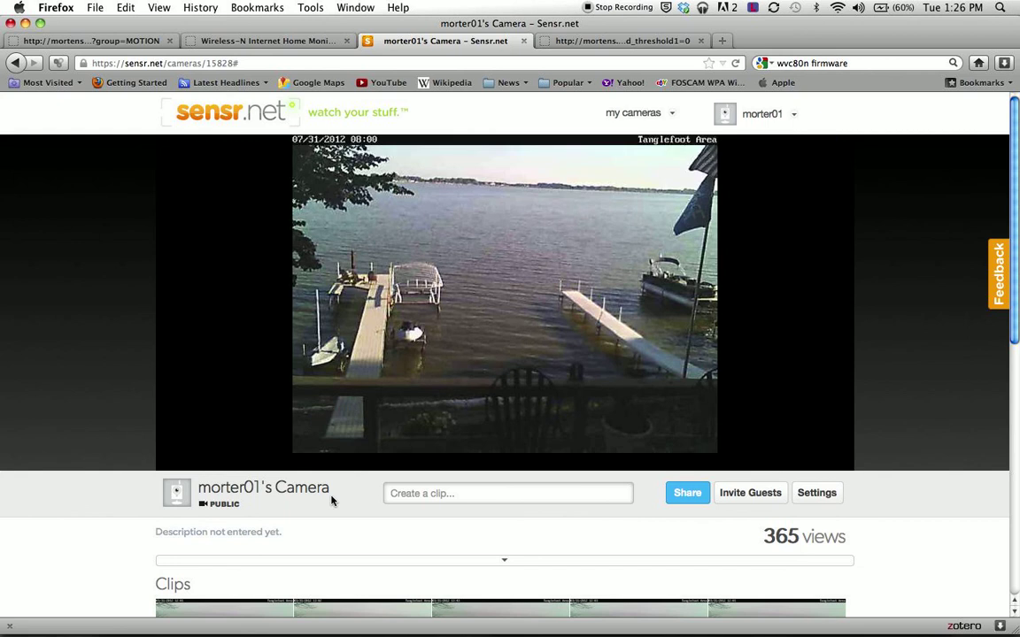
{"action": "mouse_move", "coordinate": [337, 450]}
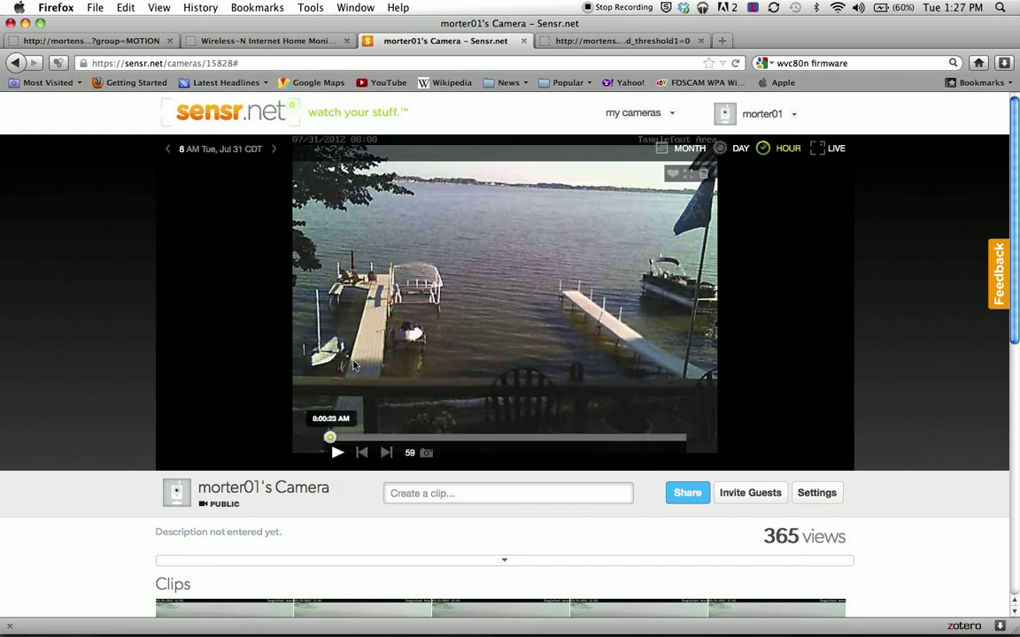
{"action": "left_click", "coordinate": [338, 452]}
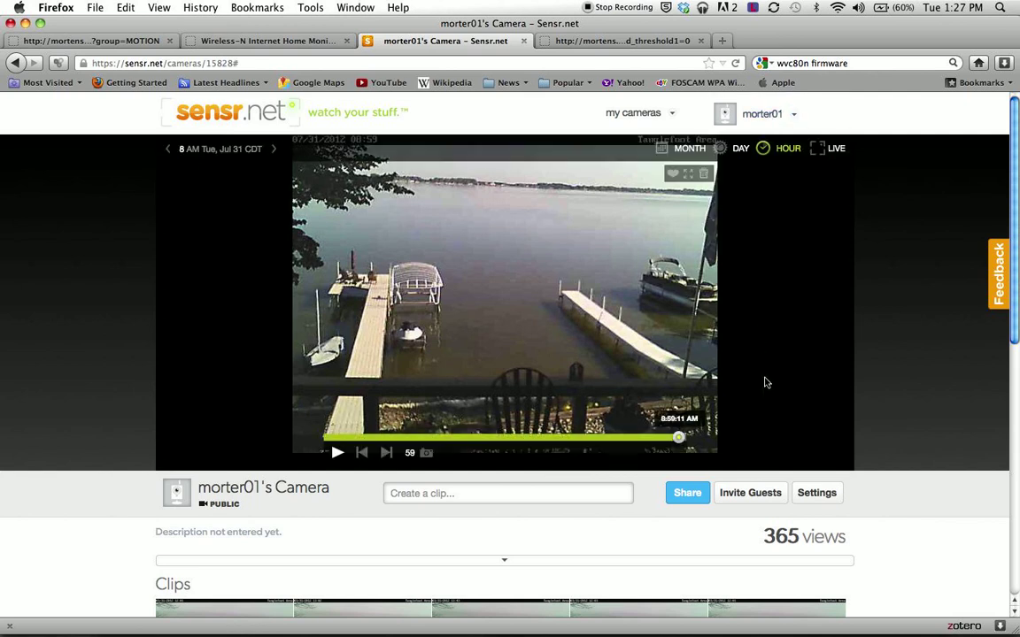
{"action": "scroll", "coordinate": [801, 462], "scroll_direction": "down", "scroll_amount": 5}
{"action": "scroll", "coordinate": [802, 458], "scroll_direction": "up", "scroll_amount": 5}
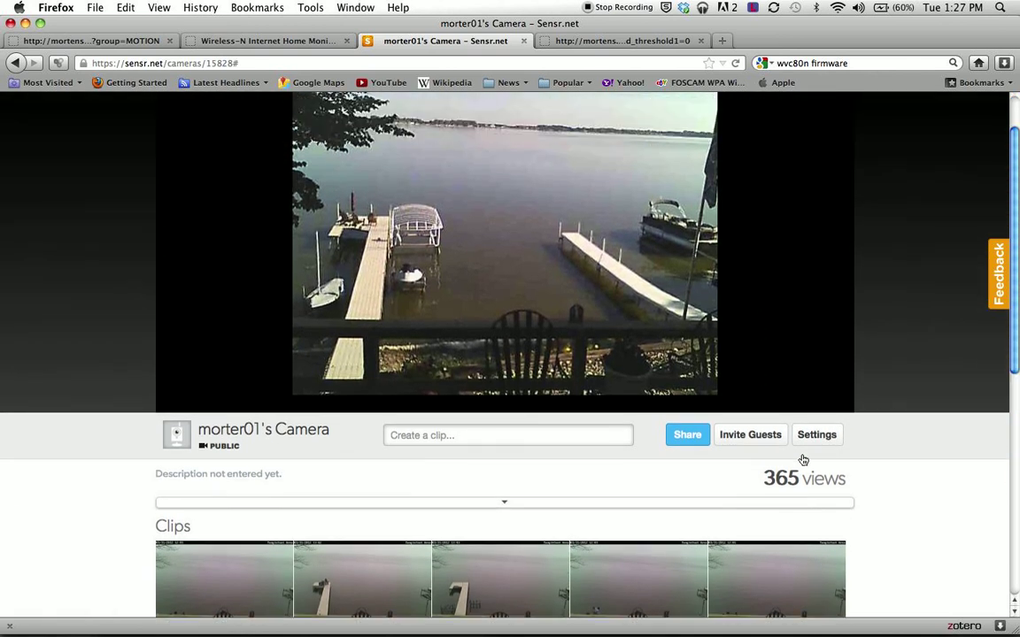
Play the Main Dock clip, the 29-frame clip from 03/31/2012.
{"action": "scroll", "coordinate": [802, 458], "scroll_direction": "down", "scroll_amount": 10}
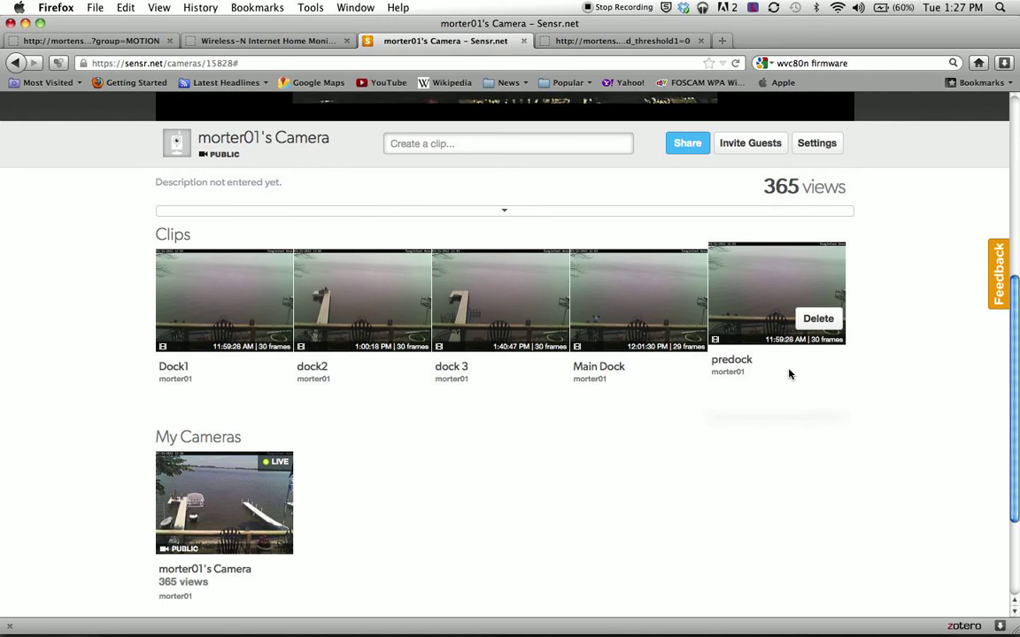
{"action": "scroll", "coordinate": [789, 371], "scroll_direction": "up", "scroll_amount": 1}
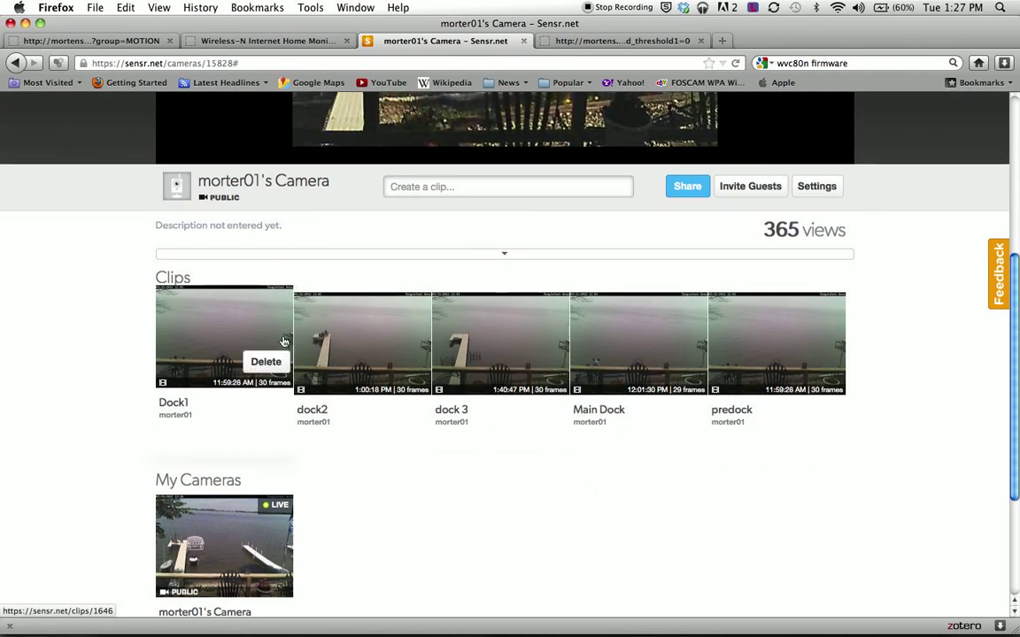
{"action": "left_click", "coordinate": [610, 342]}
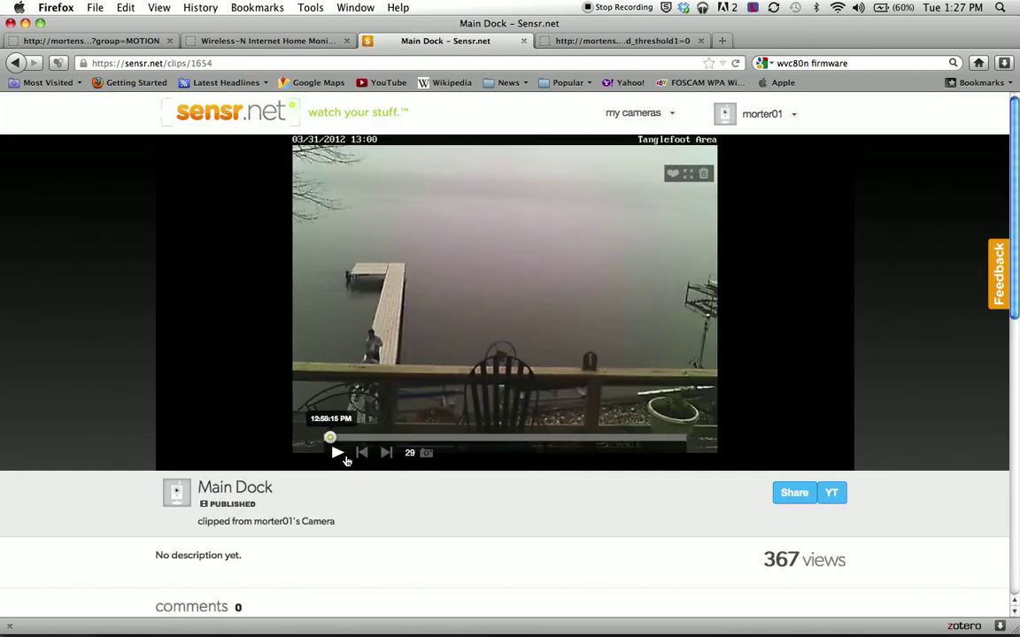
{"action": "left_click", "coordinate": [338, 452]}
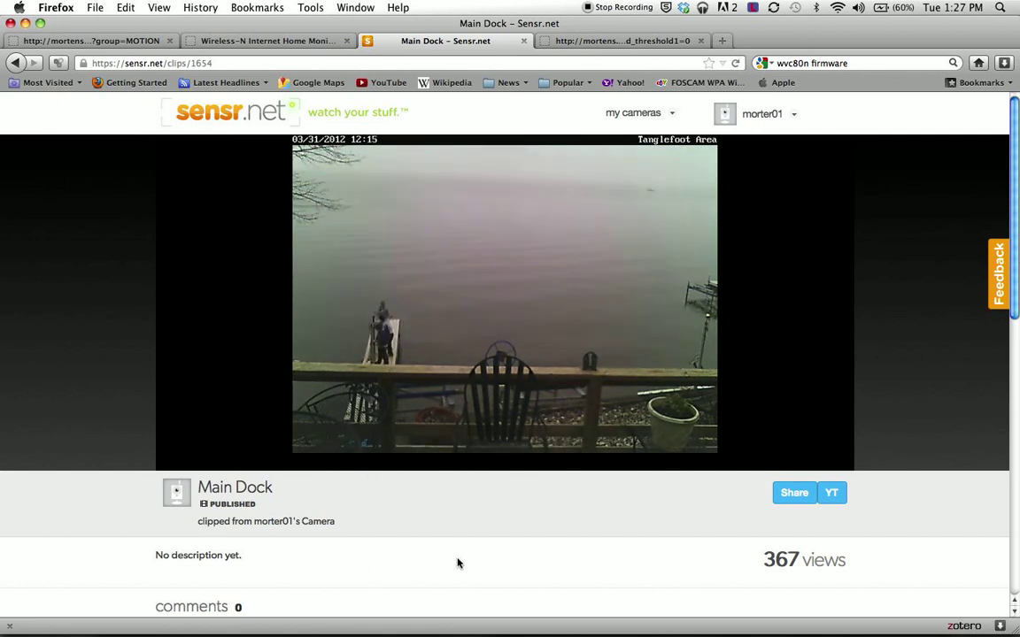